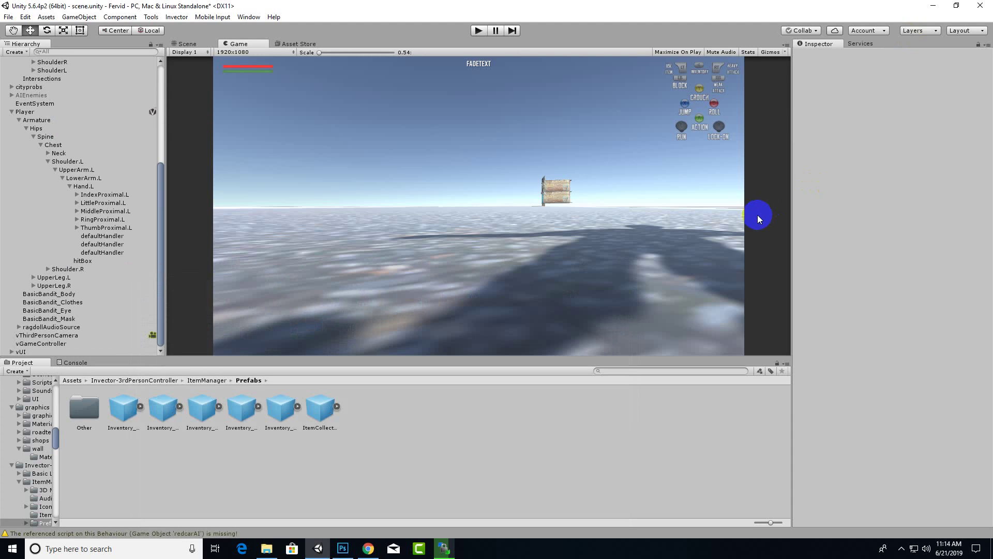
Show the player character in a zoomed-out Scene view and list the top-level Assets folders
{"action": "left_click", "coordinate": [196, 43]}
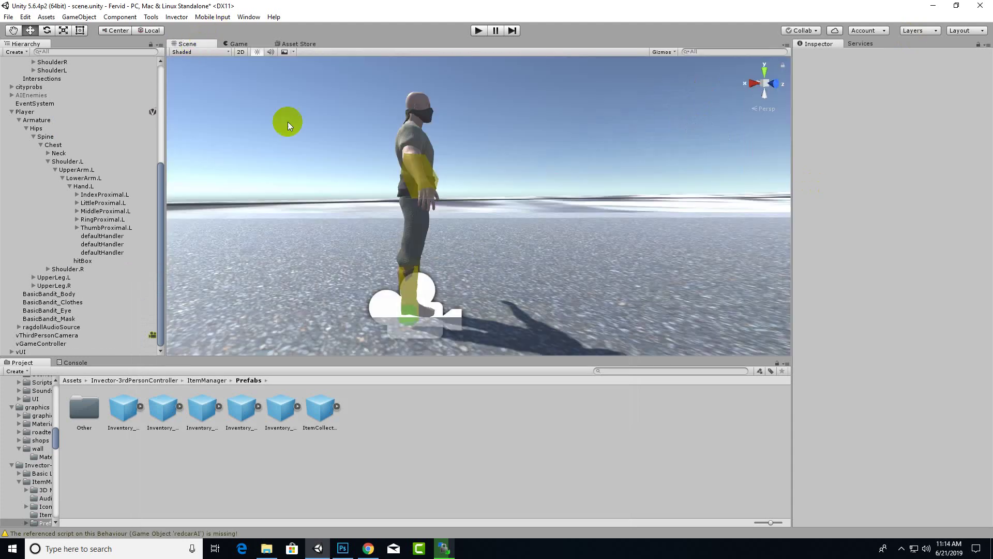
{"action": "scroll", "coordinate": [504, 229], "scroll_direction": "down", "scroll_amount": 2}
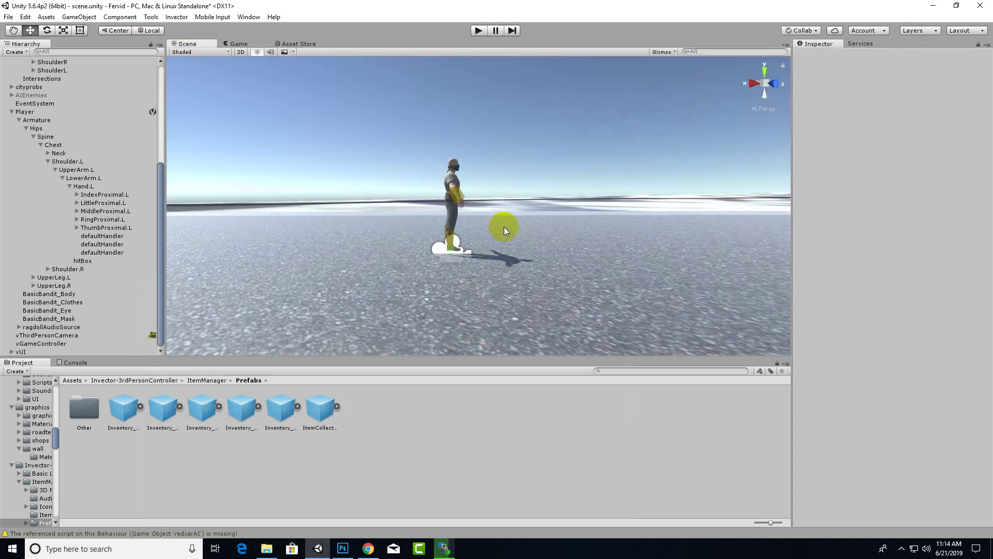
{"action": "left_click", "coordinate": [75, 380]}
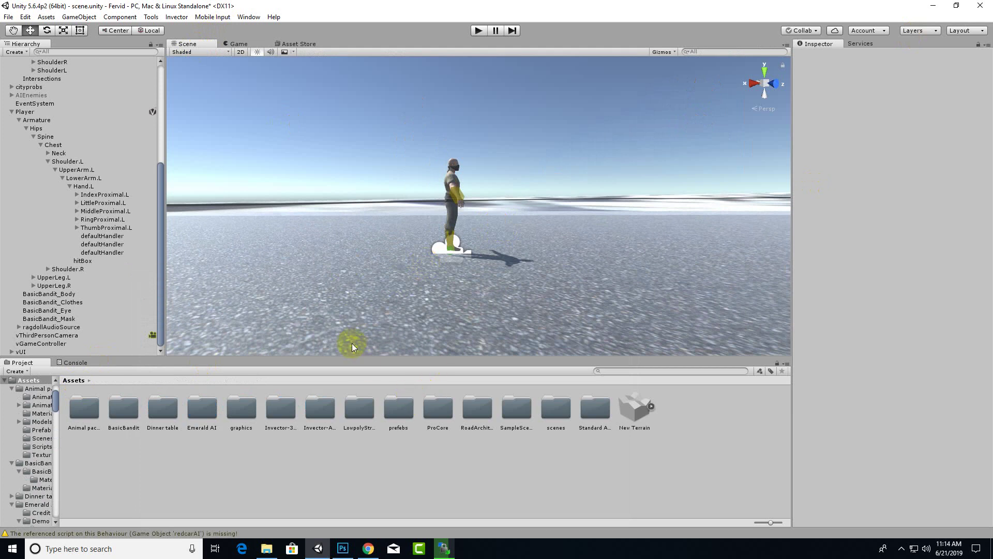
Browse to E:\assets\invectorwithaddons\invectorclimbaddon and drag vFreeClimbAddon_v1.0.1.unitypackage toward Unity
{"action": "left_click", "coordinate": [267, 548]}
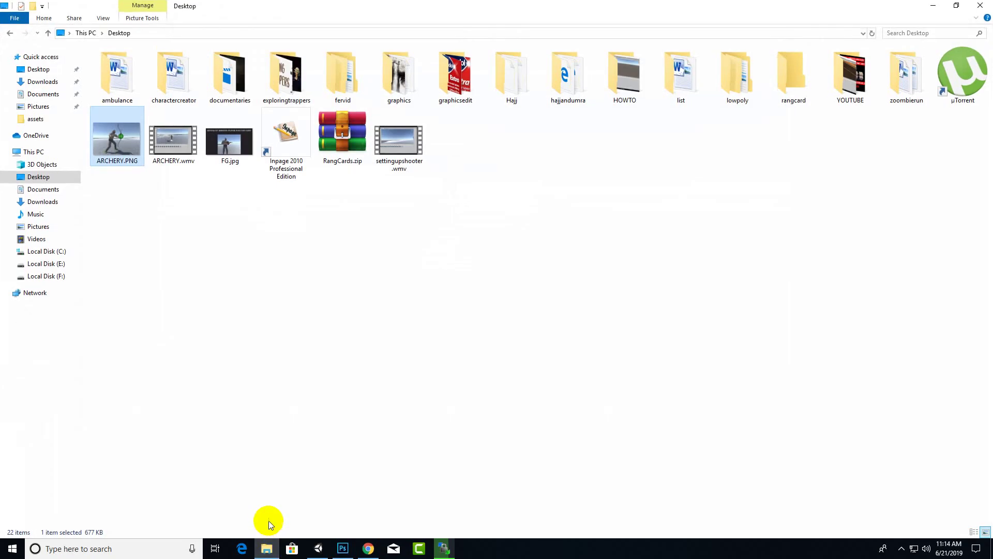
{"action": "left_click", "coordinate": [56, 264]}
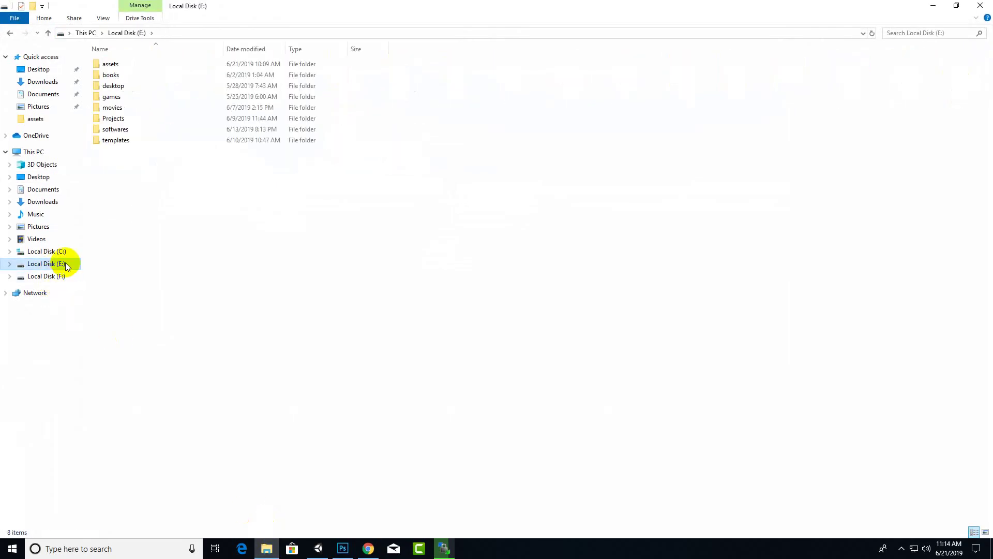
{"action": "left_click", "coordinate": [109, 76]}
{"action": "double_click", "coordinate": [109, 65]}
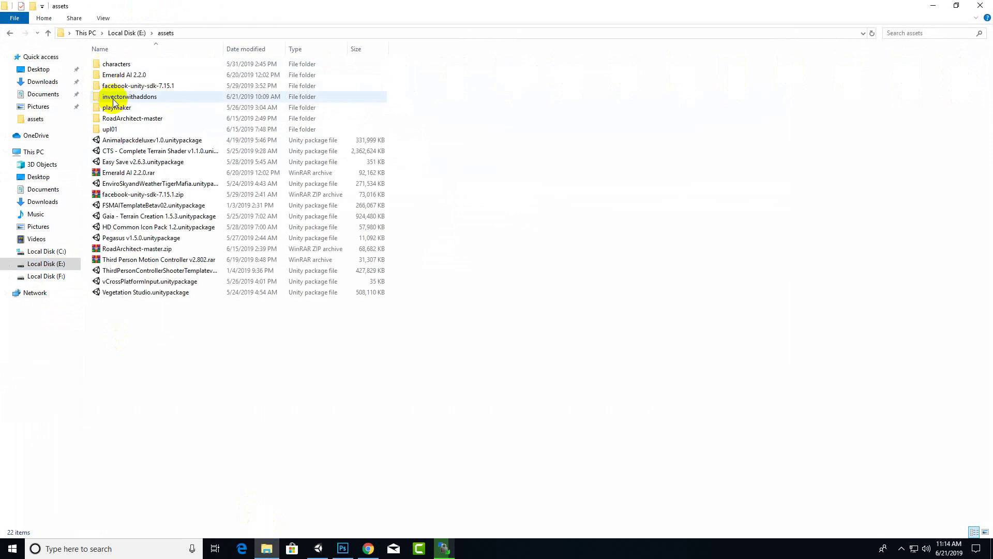
{"action": "double_click", "coordinate": [117, 97]}
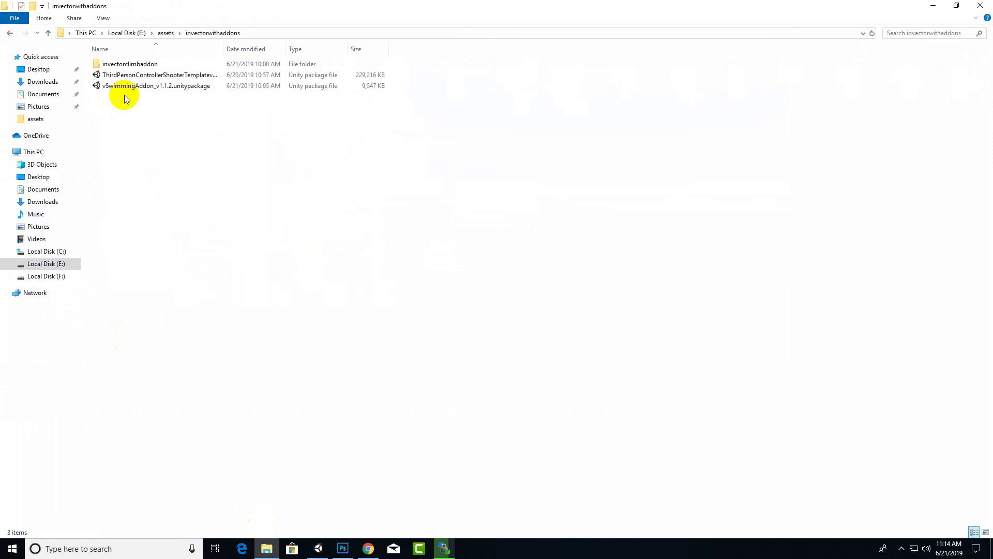
{"action": "double_click", "coordinate": [145, 64]}
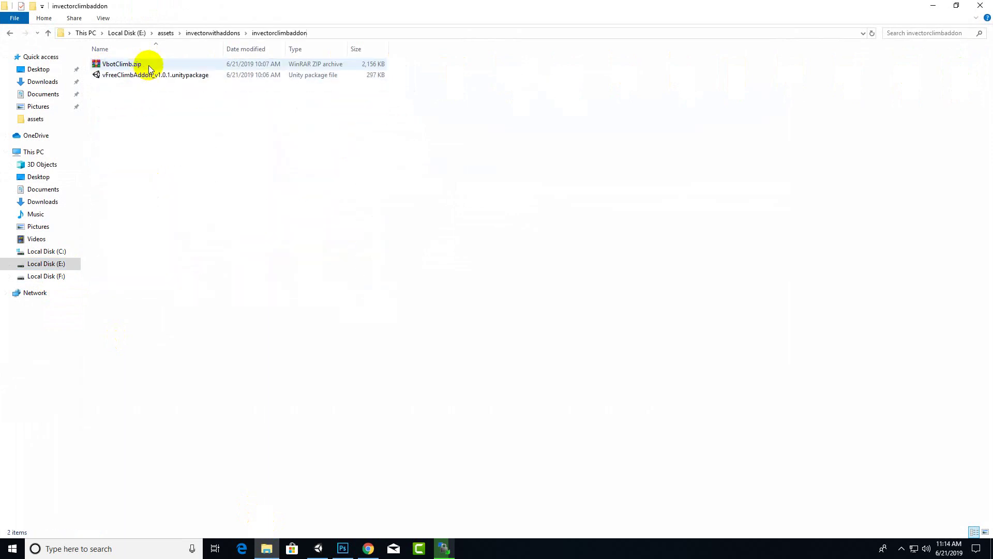
{"action": "left_click_drag", "start_coordinate": [193, 77], "coordinate": [330, 520]}
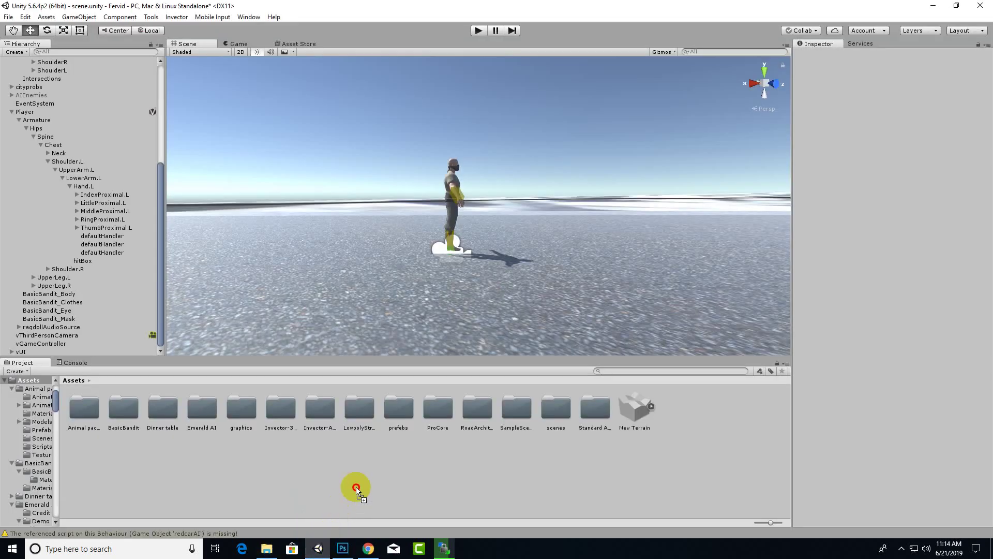
Drop vFreeClimbAddon_v1.0.1.unitypackage into the Project panel and import all its items
{"action": "left_click_drag", "start_coordinate": [330, 520], "coordinate": [355, 487]}
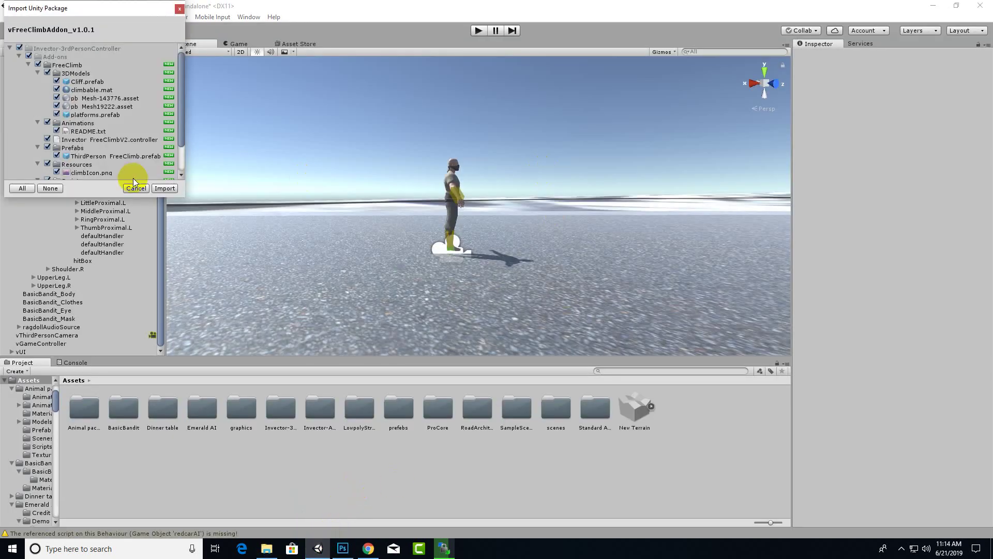
{"action": "left_click", "coordinate": [164, 190]}
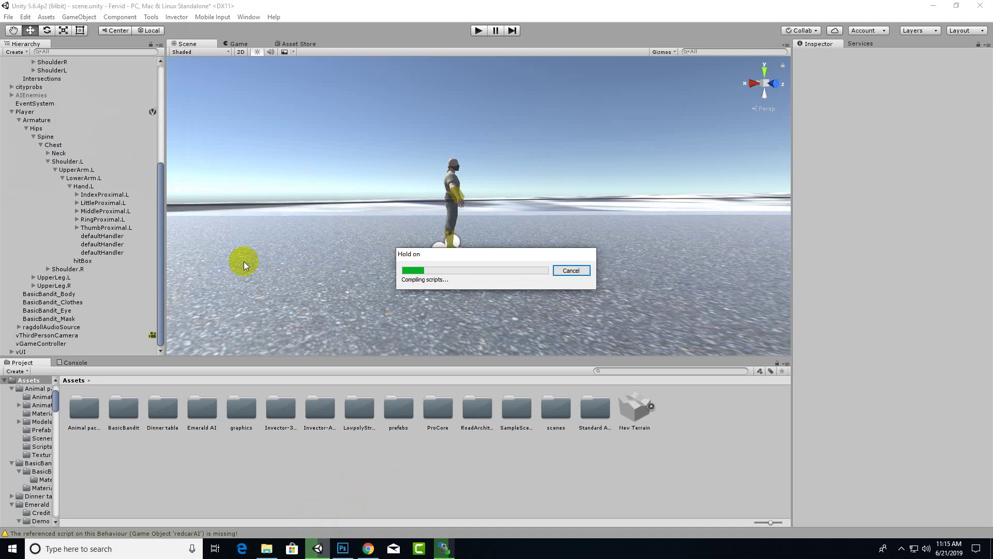
Extract VbotClimb.zip from the invectorclimbaddon folder into a VbotClimb folder
{"action": "left_click", "coordinate": [266, 548]}
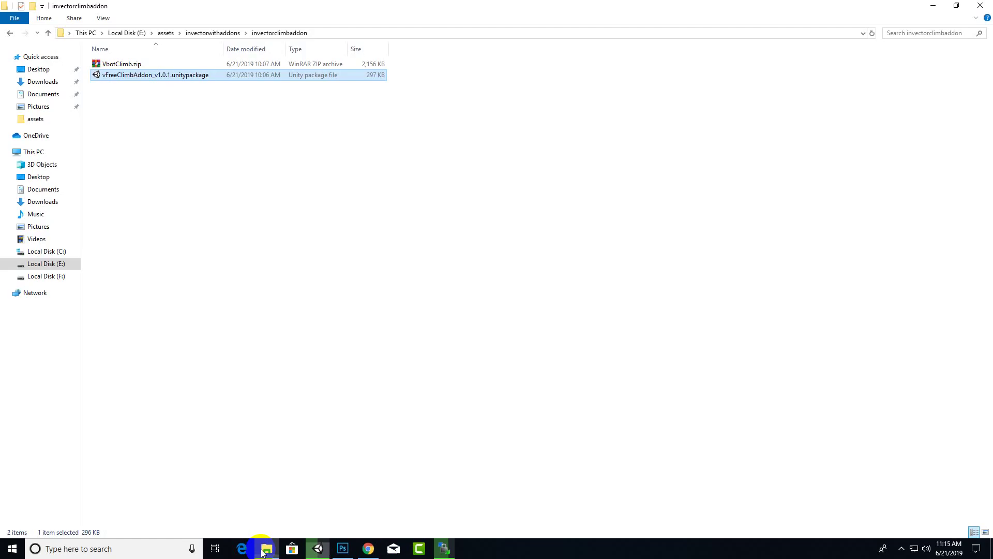
{"action": "left_click", "coordinate": [287, 64]}
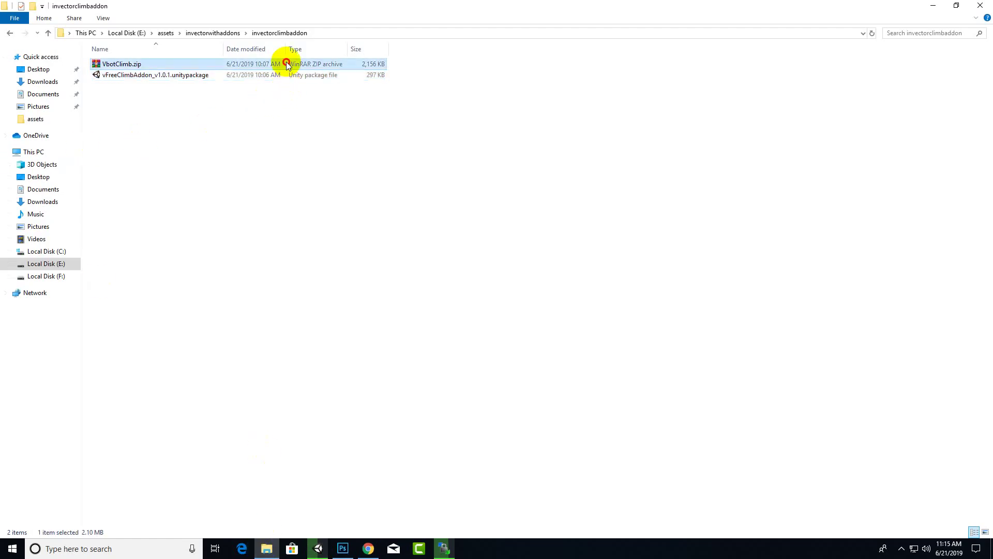
{"action": "right_click", "coordinate": [150, 65]}
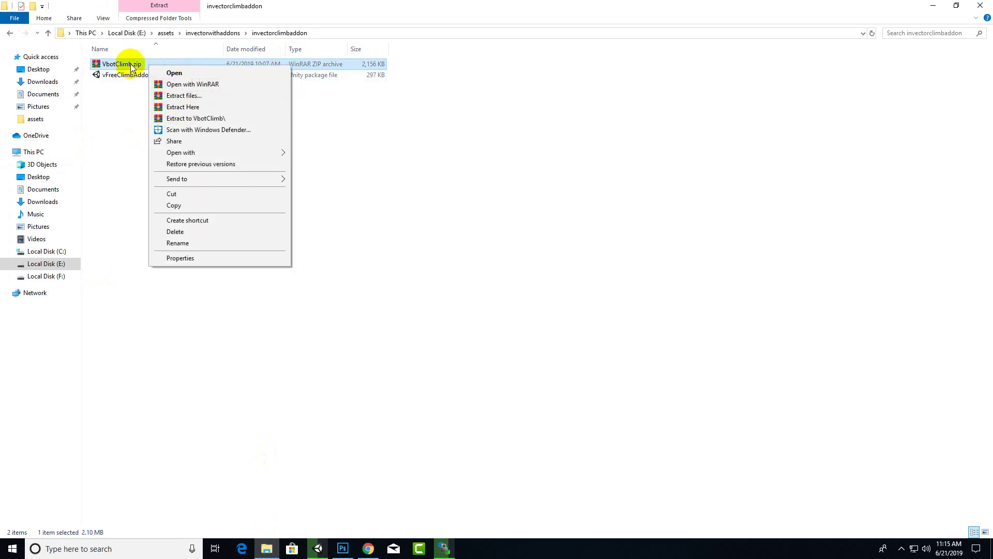
{"action": "left_click", "coordinate": [207, 118]}
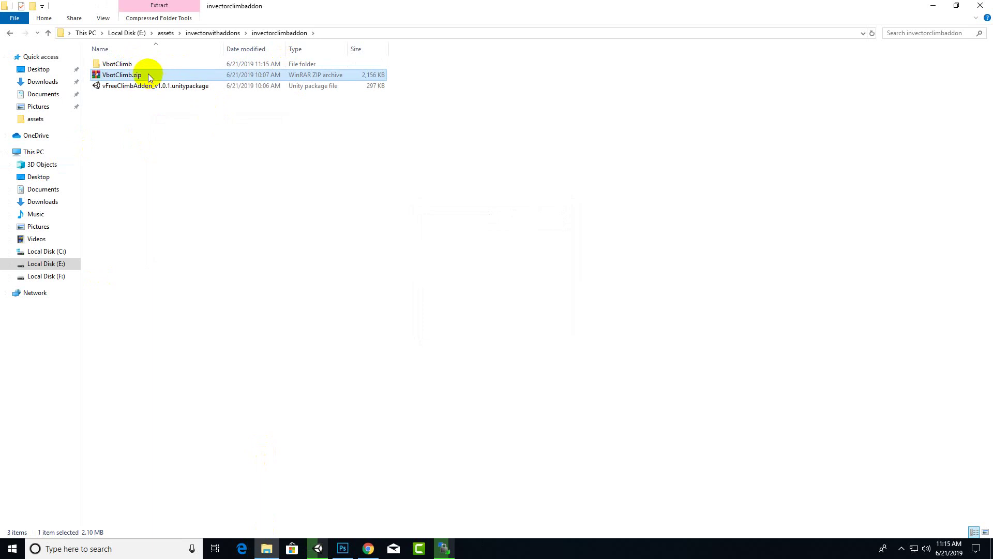
Check the V-bot climbing animation files inside the extracted VbotClimb folders, then return to Unity
{"action": "double_click", "coordinate": [132, 64]}
{"action": "left_click", "coordinate": [138, 65]}
{"action": "double_click", "coordinate": [138, 66]}
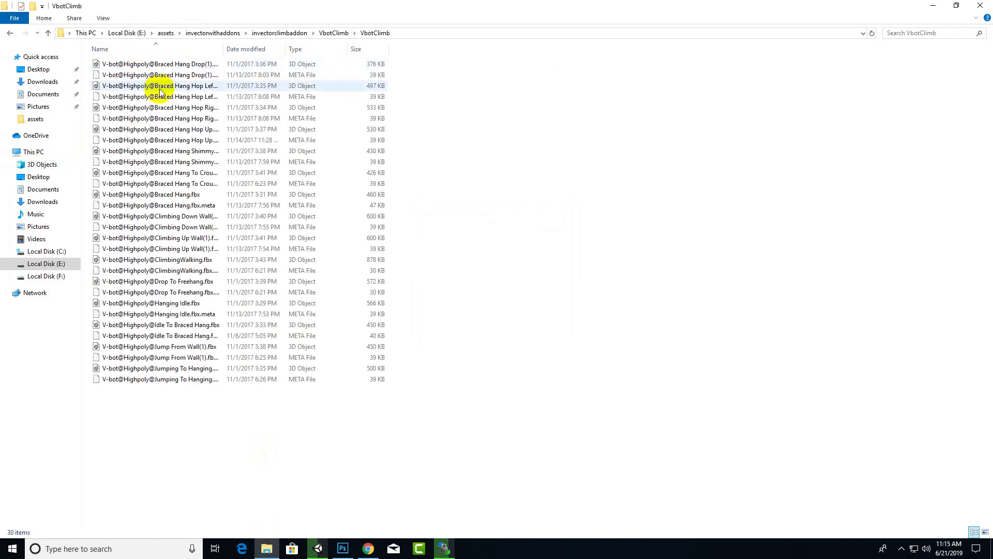
{"action": "left_click", "coordinate": [335, 32]}
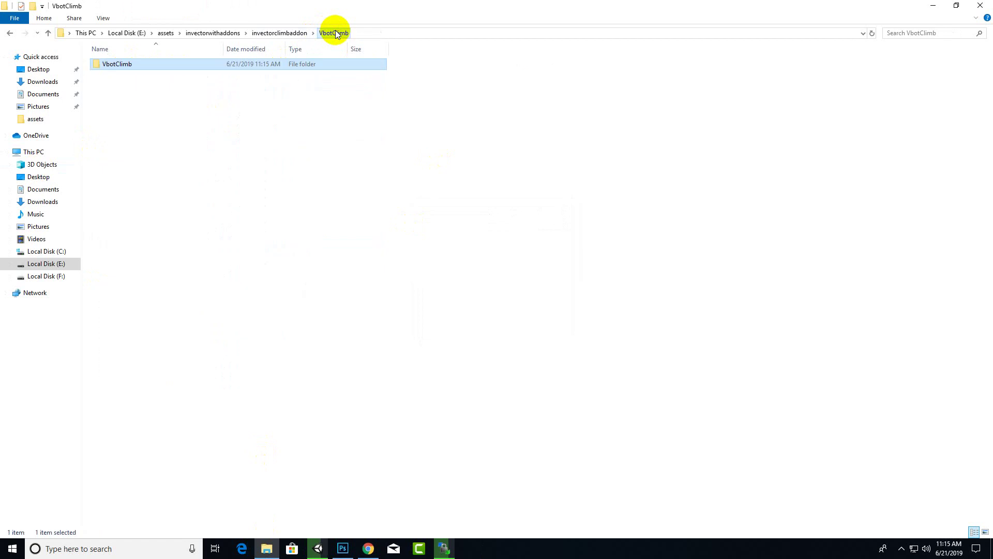
{"action": "double_click", "coordinate": [135, 69]}
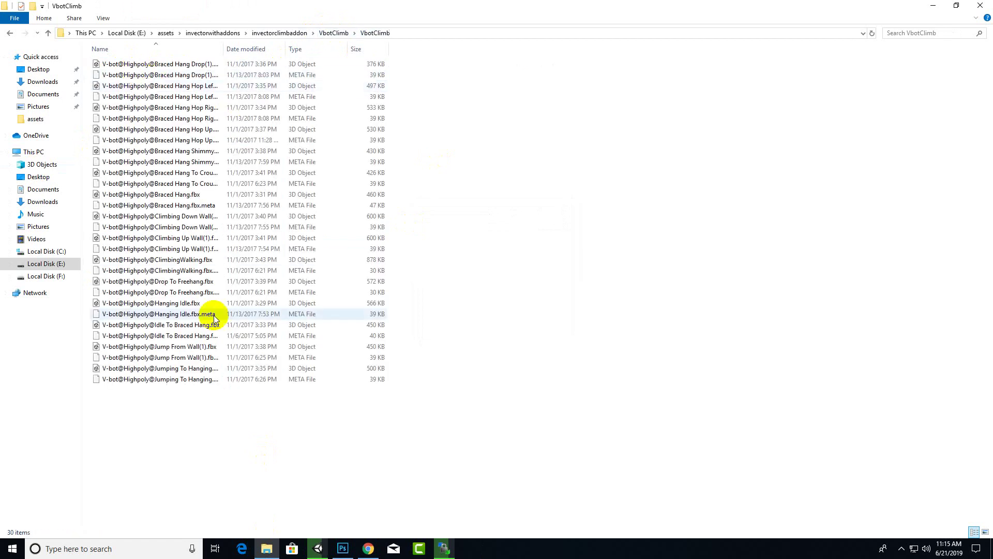
{"action": "left_click", "coordinate": [334, 33]}
{"action": "left_click", "coordinate": [406, 352]}
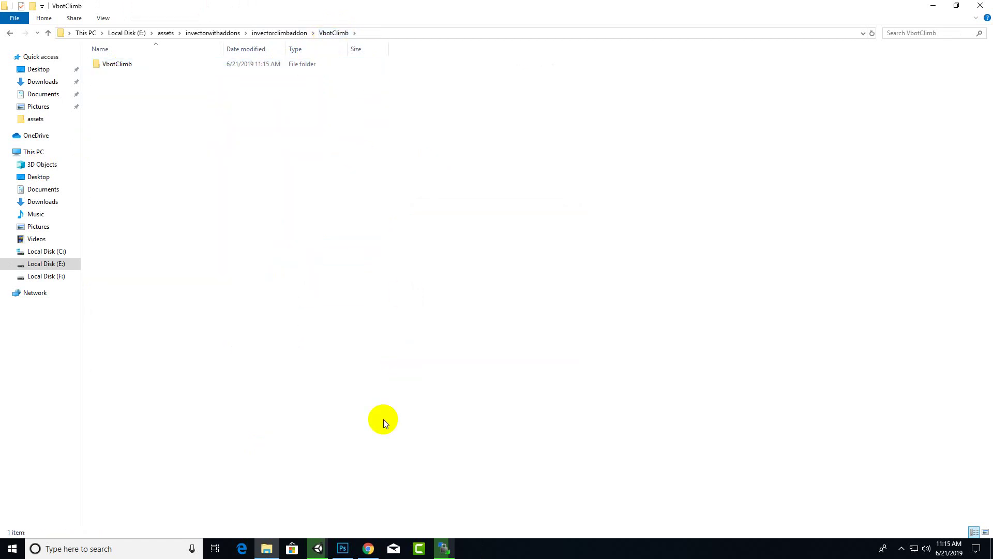
{"action": "left_click", "coordinate": [319, 548]}
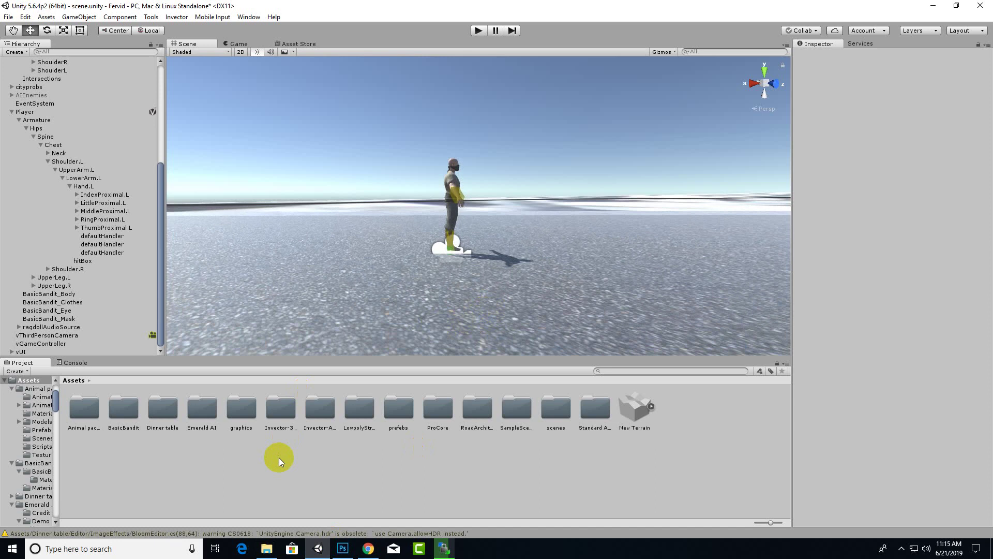
Open Invector-3rdPersonController > Add-ons > FreeClimb > Animations, which contains only a README
{"action": "double_click", "coordinate": [284, 407]}
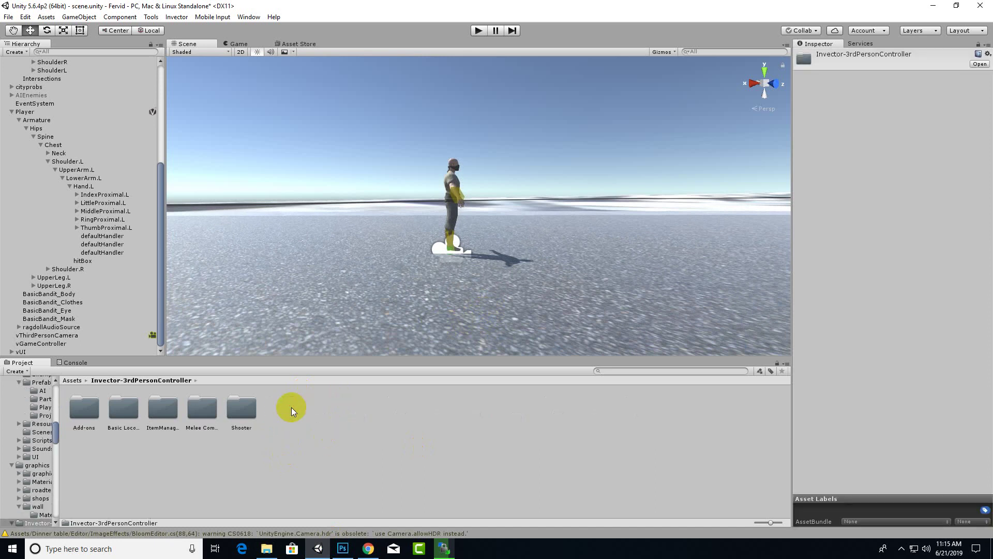
{"action": "double_click", "coordinate": [84, 408]}
{"action": "double_click", "coordinate": [86, 410]}
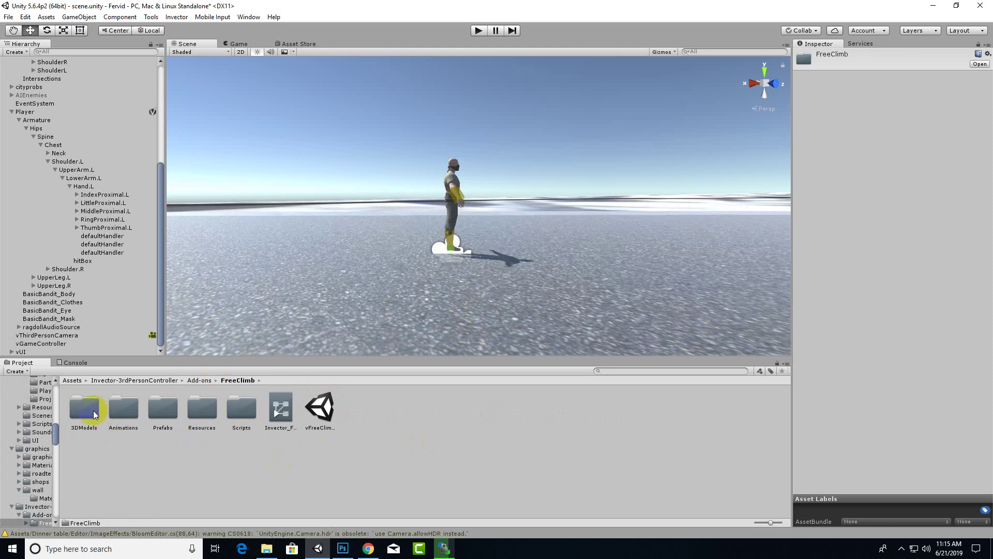
{"action": "double_click", "coordinate": [124, 410]}
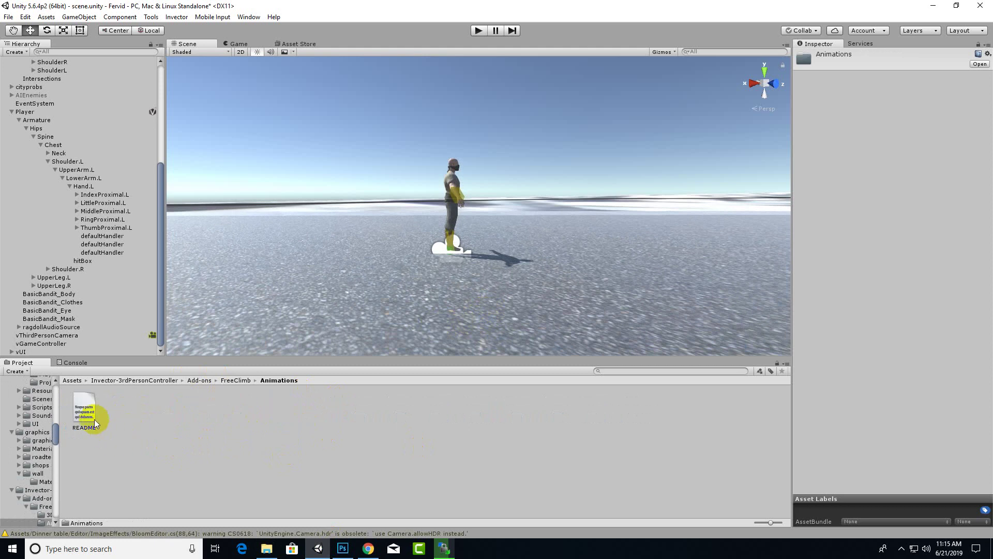
{"action": "left_click", "coordinate": [155, 417]}
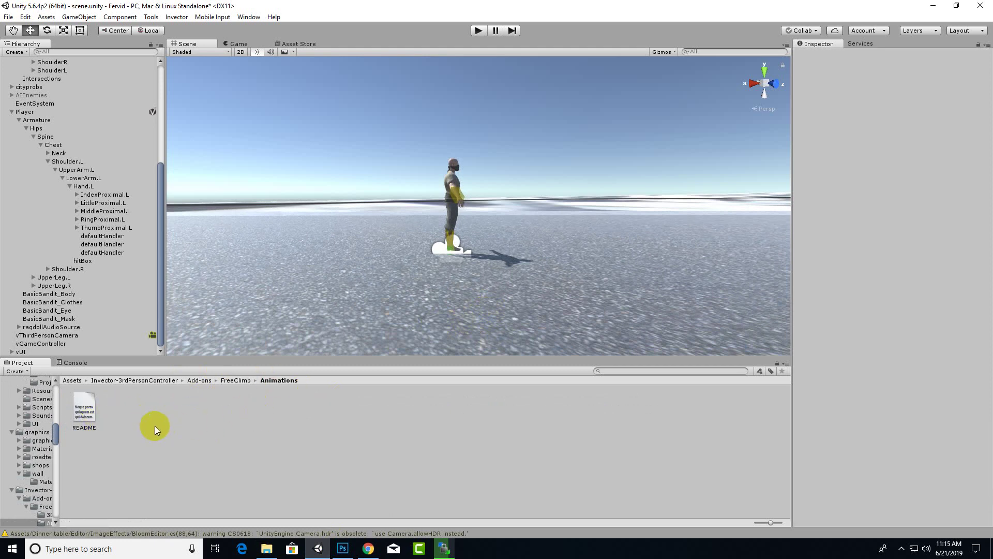
{"action": "left_click", "coordinate": [267, 548]}
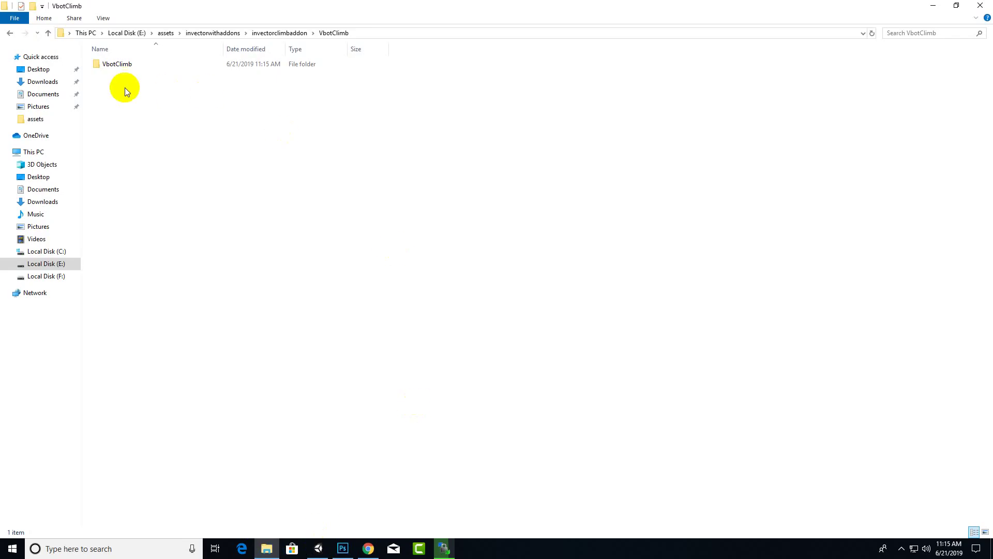
Drag the VbotClimb folder from Explorer into Unity's FreeClimb Animations folder
{"action": "double_click", "coordinate": [117, 64]}
{"action": "left_click", "coordinate": [316, 34]}
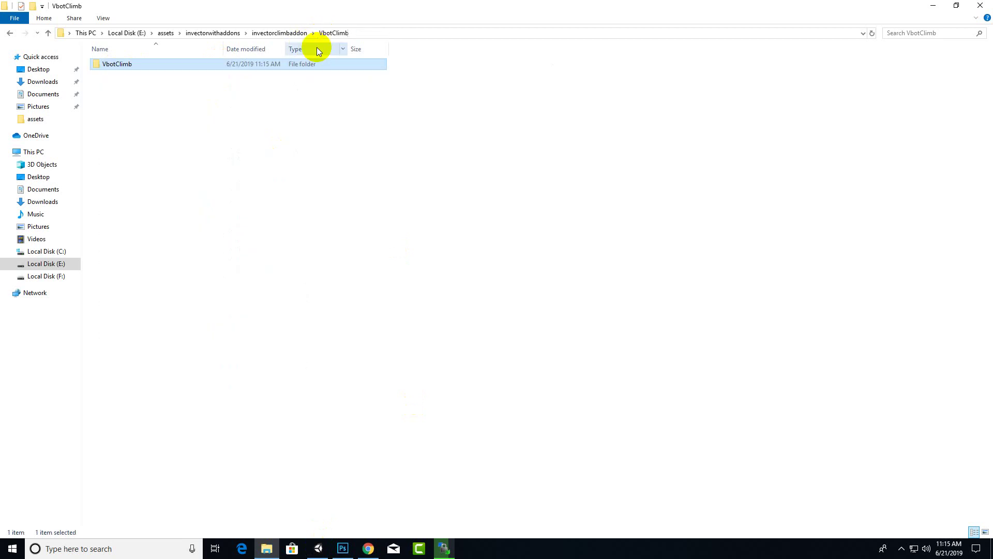
{"action": "mouse_move", "coordinate": [123, 66]}
{"action": "left_mouse_down"}
{"action": "mouse_move", "coordinate": [350, 501]}
{"action": "mouse_move", "coordinate": [339, 467]}
{"action": "left_mouse_up"}
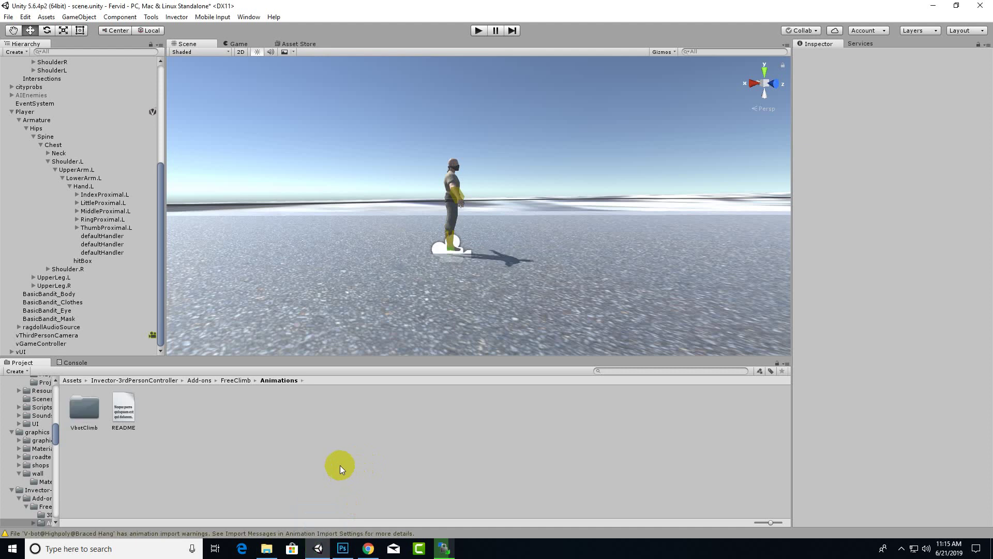
Look through the FreeClimb folder's contents: VbotClimb, the vFreeClimb asset, Scripts and 3DModels
{"action": "double_click", "coordinate": [83, 409]}
{"action": "left_click", "coordinate": [281, 380]}
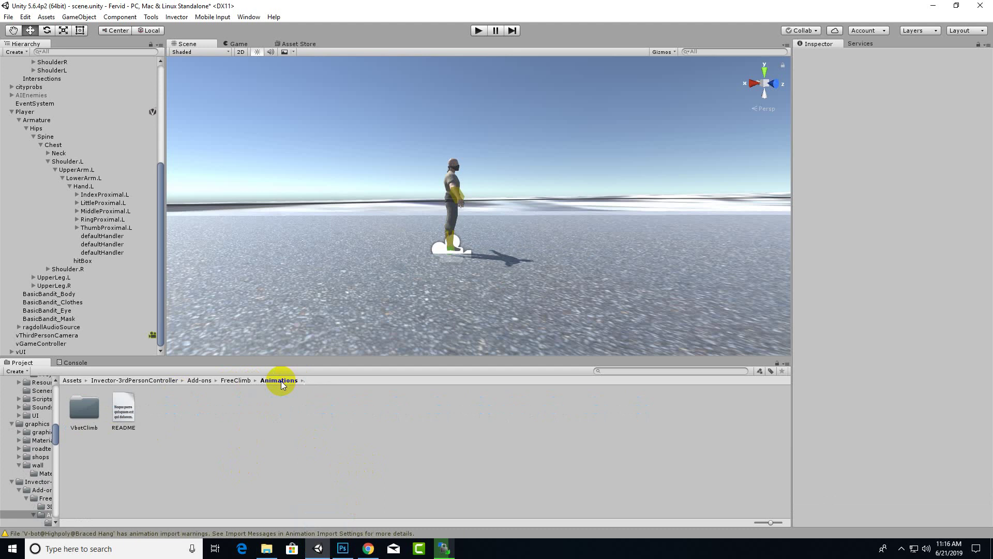
{"action": "left_click", "coordinate": [241, 380]}
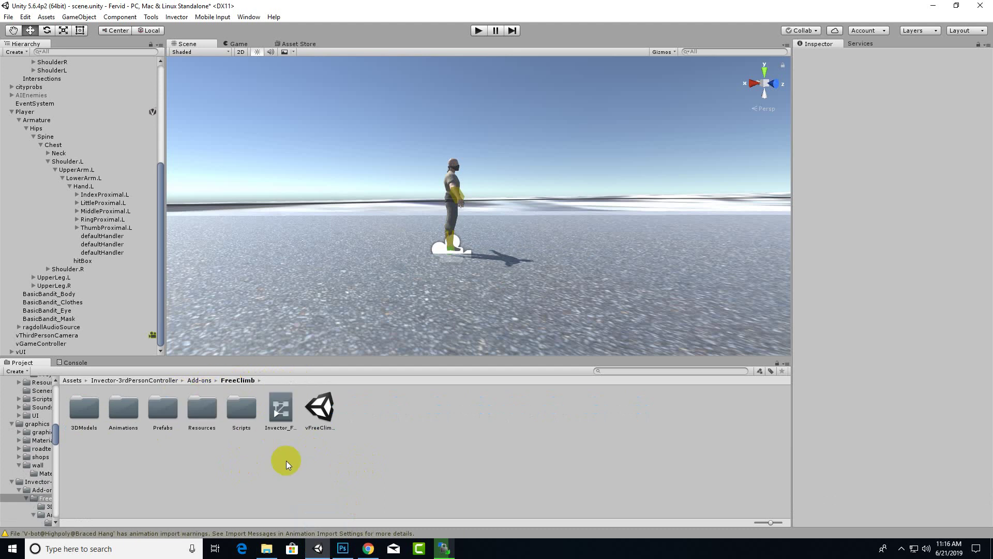
{"action": "left_click", "coordinate": [320, 410]}
{"action": "left_click", "coordinate": [174, 477]}
{"action": "left_click", "coordinate": [317, 408]}
{"action": "left_click", "coordinate": [241, 409]}
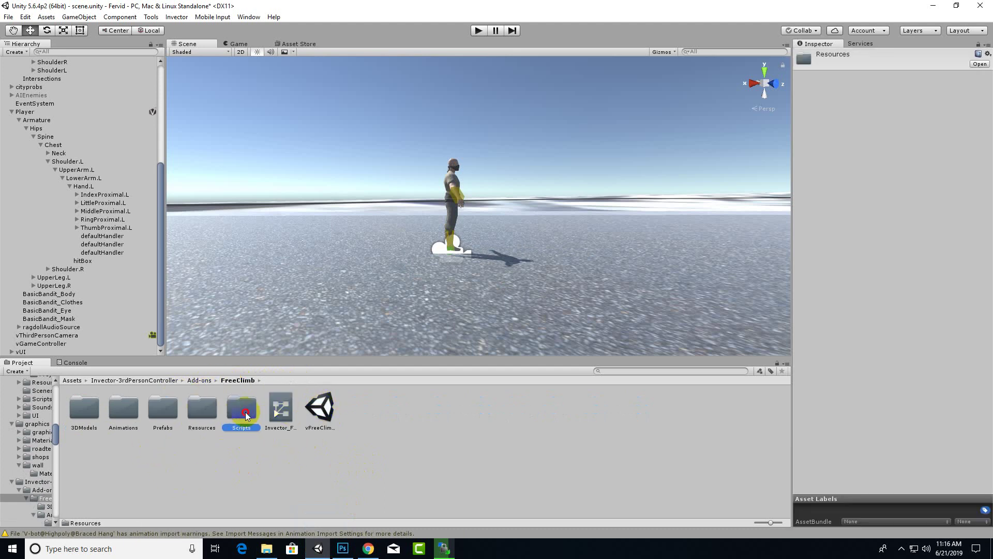
{"action": "double_click", "coordinate": [84, 409]}
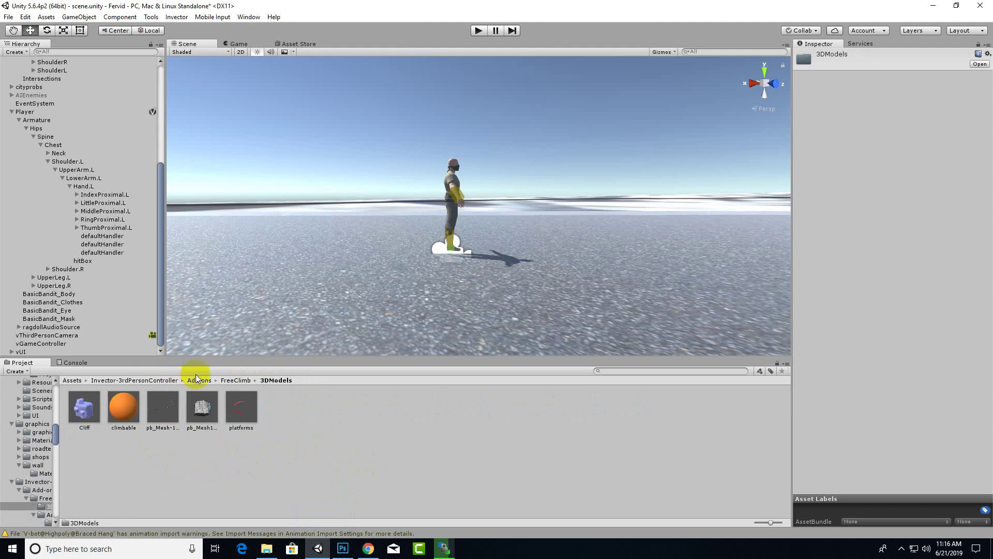
Navigate back to Add-ons > FreeClimb and open the vFreeClimbDemo scene
{"action": "left_click", "coordinate": [229, 380]}
{"action": "left_click", "coordinate": [196, 411]}
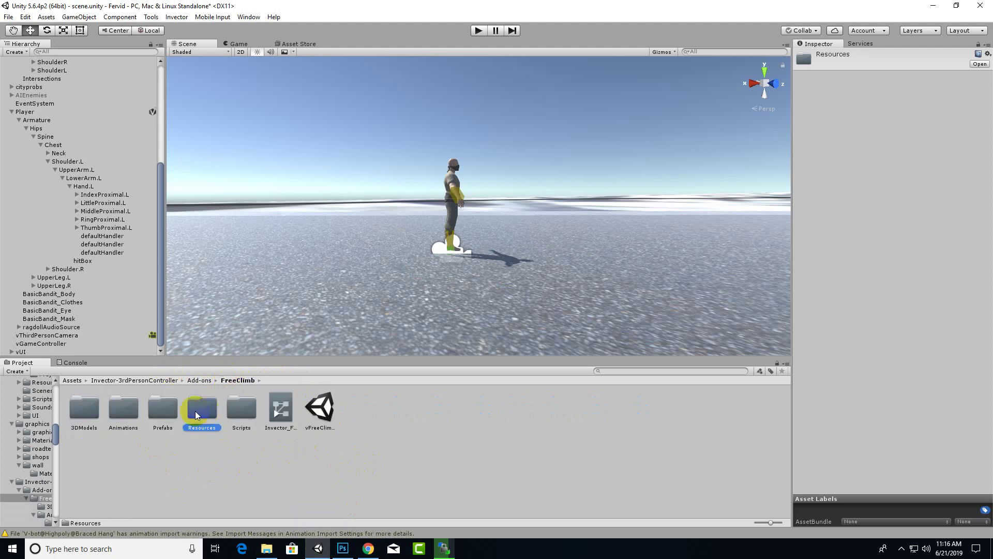
{"action": "left_click", "coordinate": [201, 380]}
{"action": "left_click", "coordinate": [159, 381]}
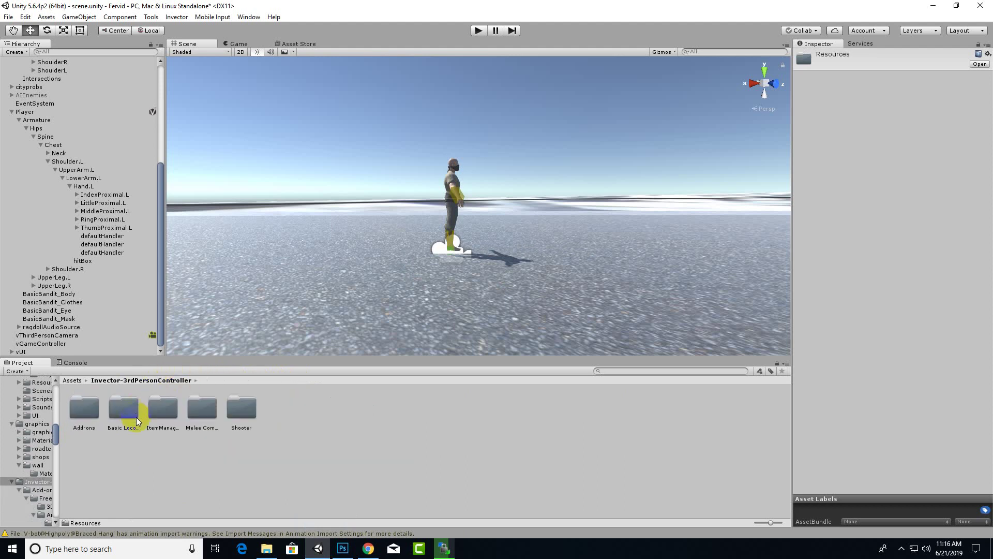
{"action": "double_click", "coordinate": [83, 414]}
{"action": "double_click", "coordinate": [83, 416]}
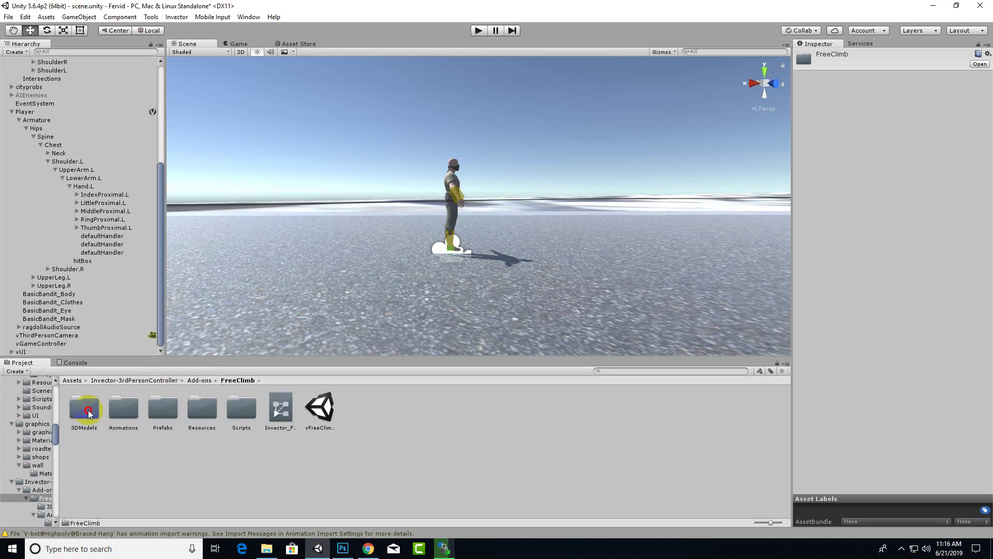
{"action": "double_click", "coordinate": [321, 411]}
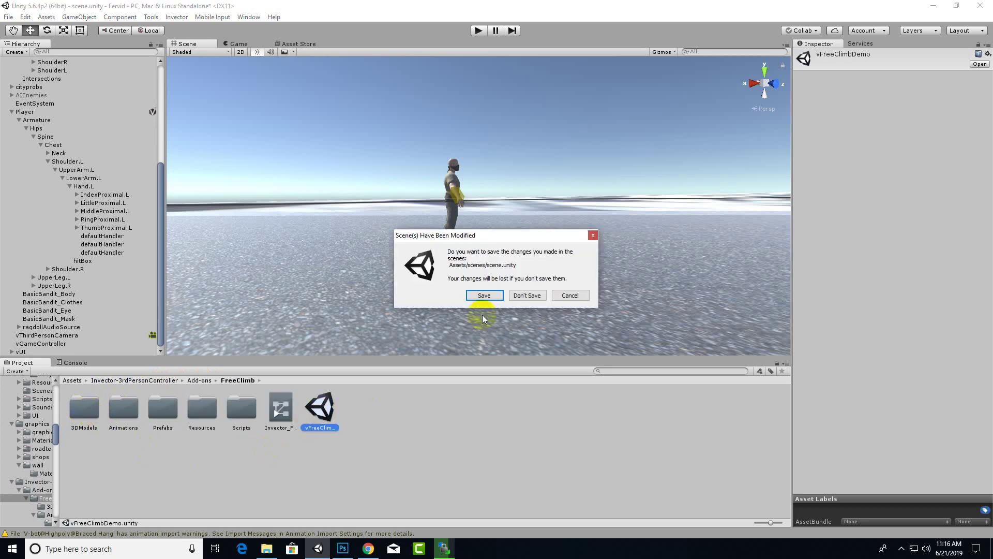
Save the current scene, play vFreeClimbDemo, and climb the first orange cliff
{"action": "left_click", "coordinate": [492, 299]}
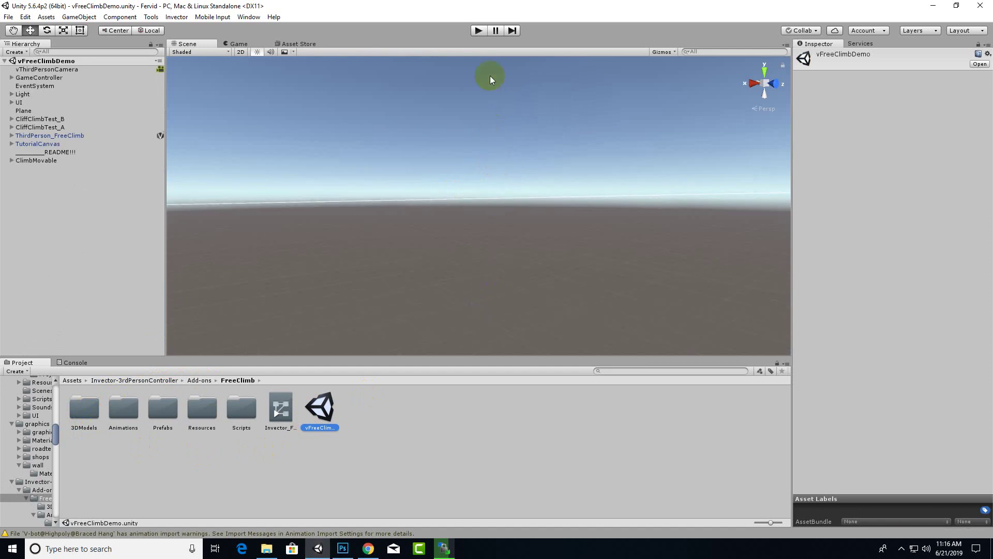
{"action": "left_click", "coordinate": [479, 31]}
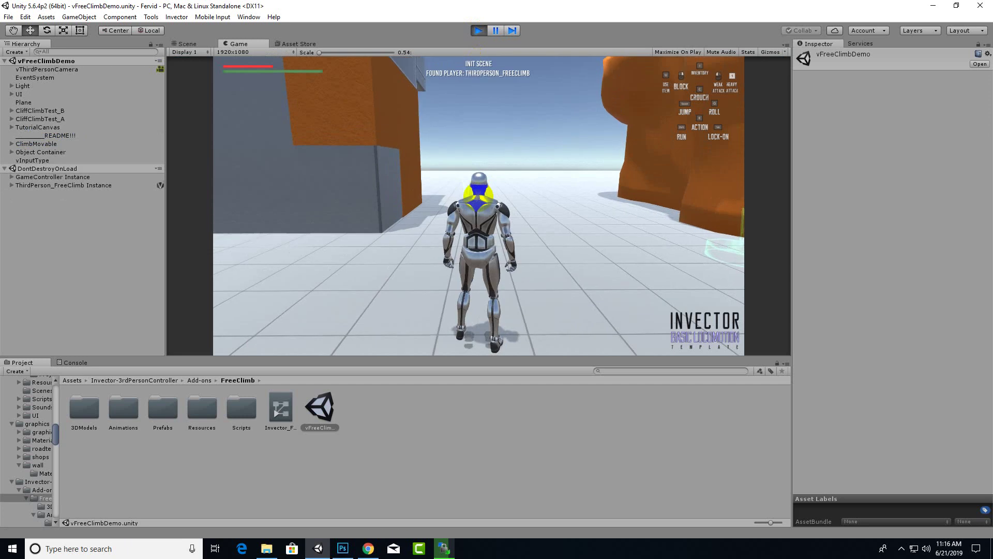
{"action": "key", "text": "a"}
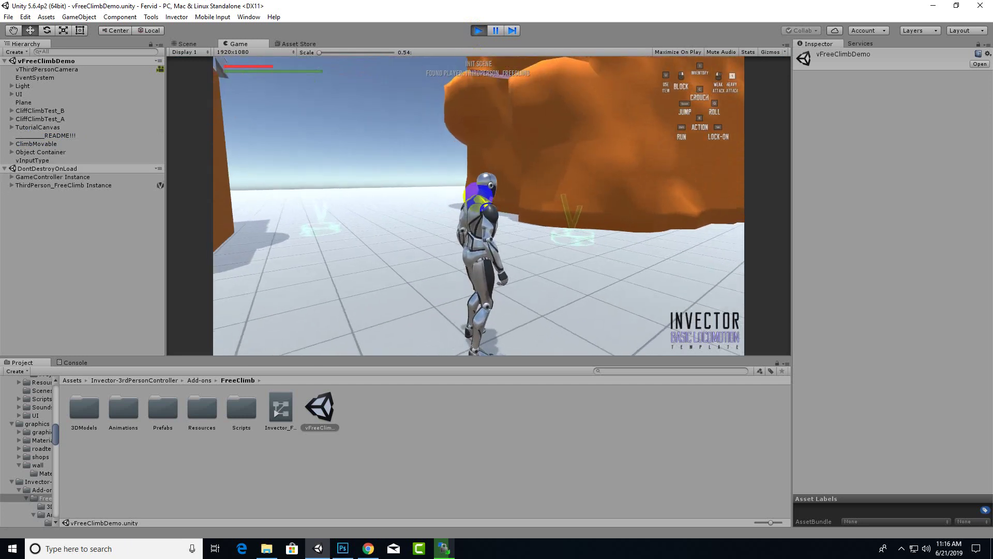
{"action": "key", "text": "w"}
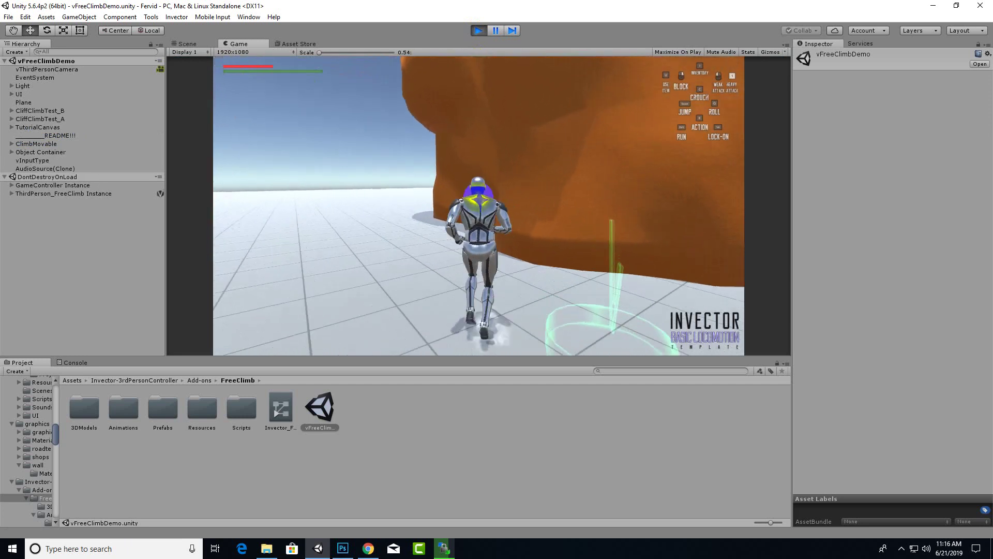
{"action": "key", "text": "e"}
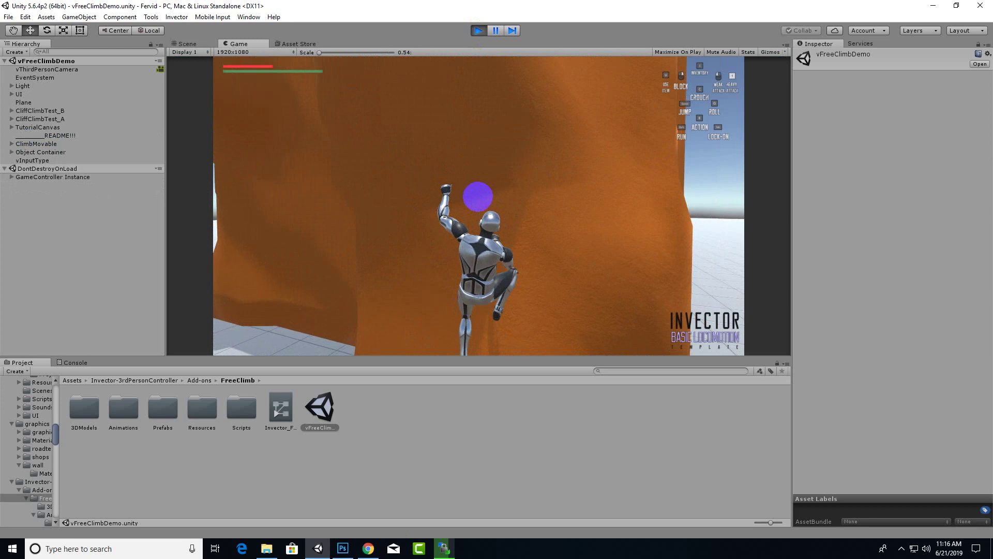
{"action": "key", "text": "w"}
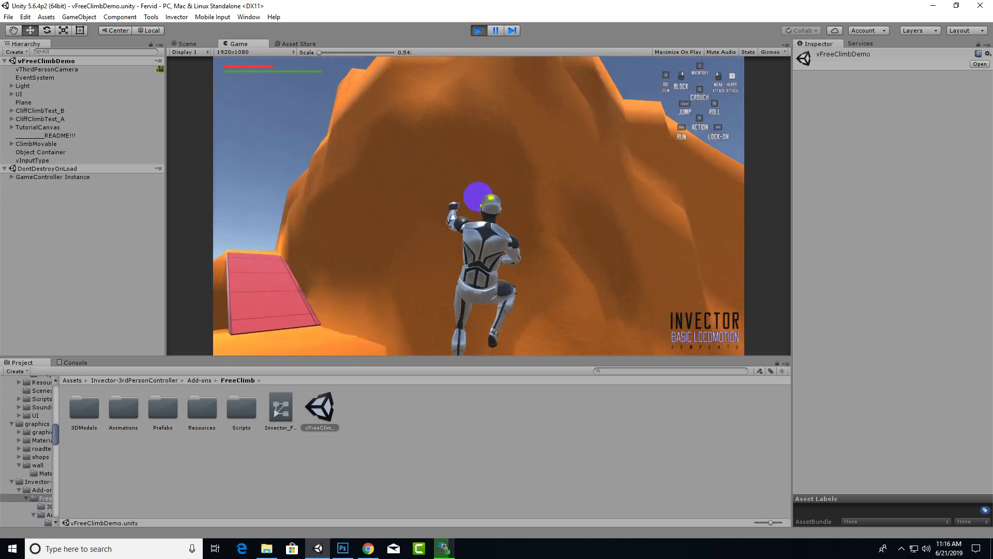
Release and regrab the cliff, climb over it, scale the tall orange wall, then drop down
{"action": "key", "text": "space"}
{"action": "key", "text": "e"}
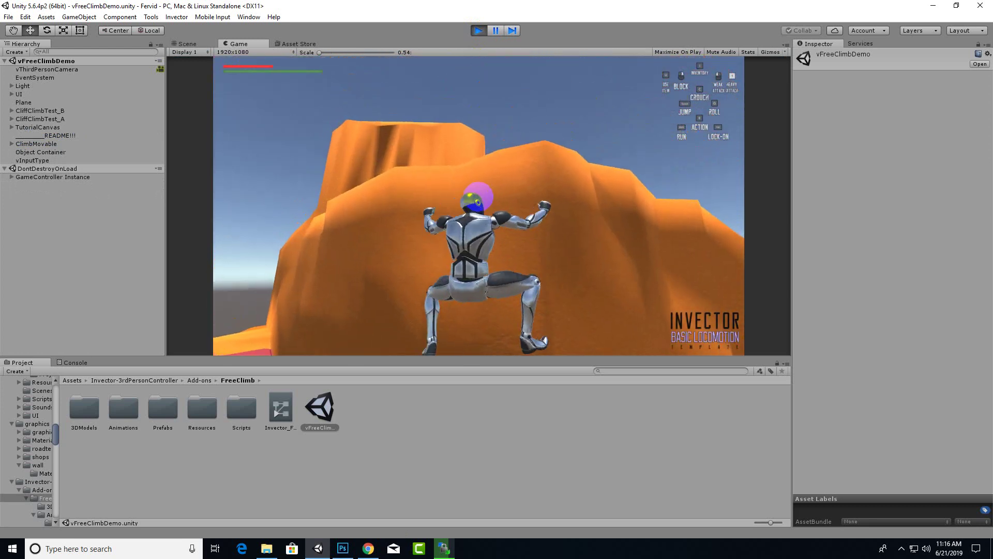
{"action": "key", "text": "w"}
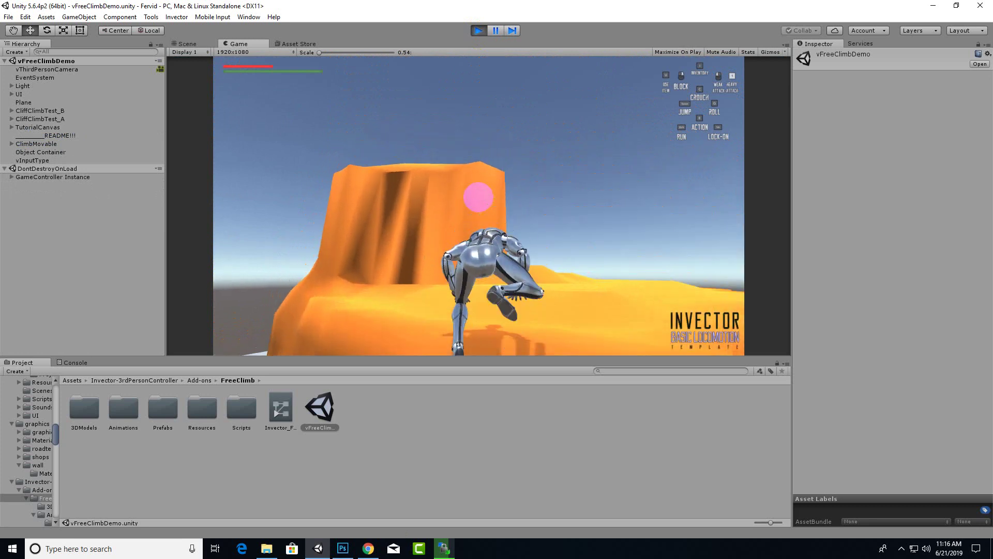
{"action": "key", "text": "w"}
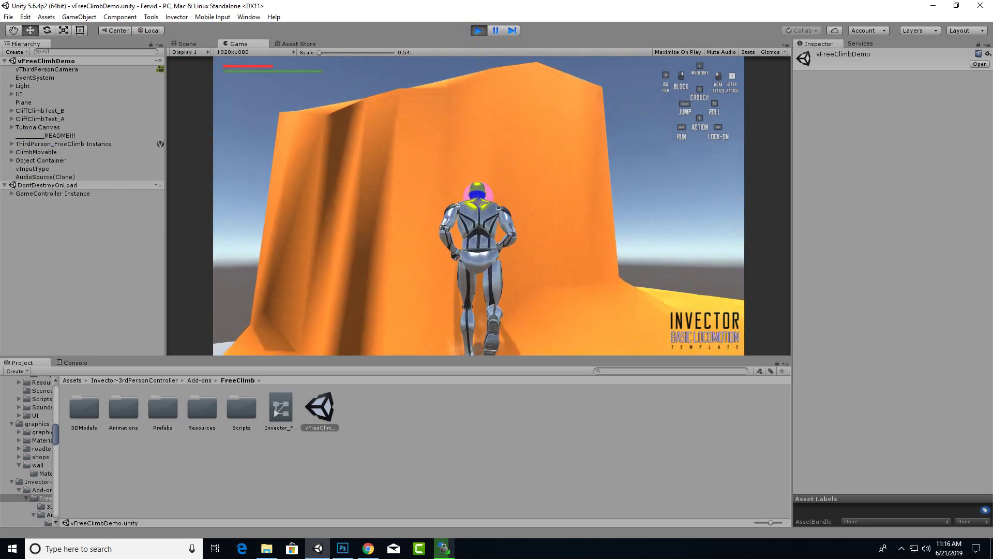
{"action": "key", "text": "e"}
{"action": "key", "text": "w"}
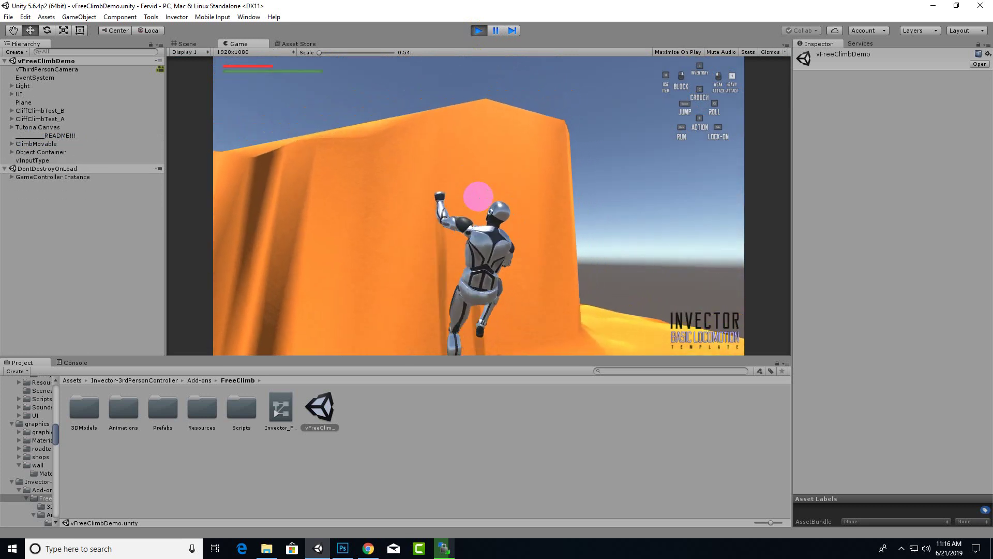
{"action": "key", "text": "w"}
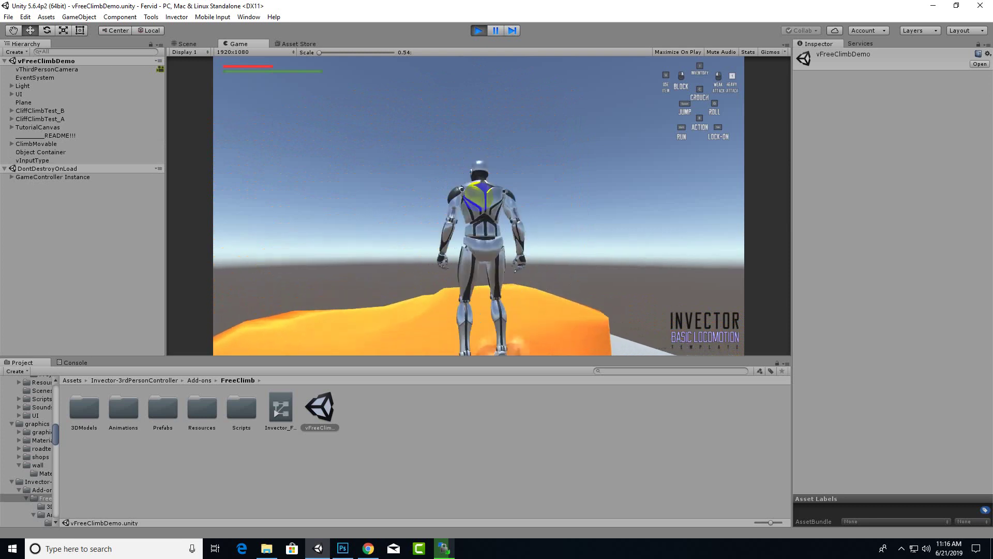
{"action": "key", "text": "w"}
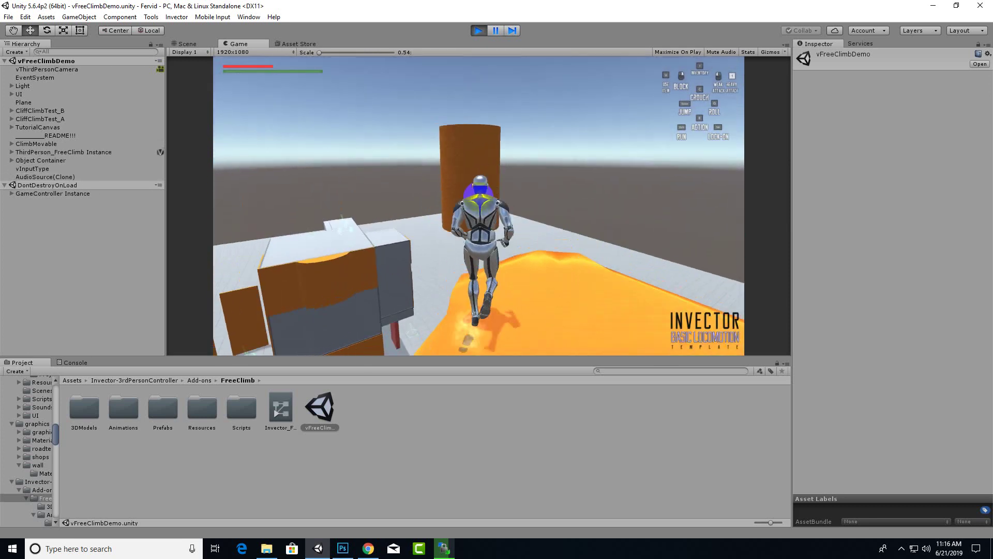
{"action": "key", "text": "w"}
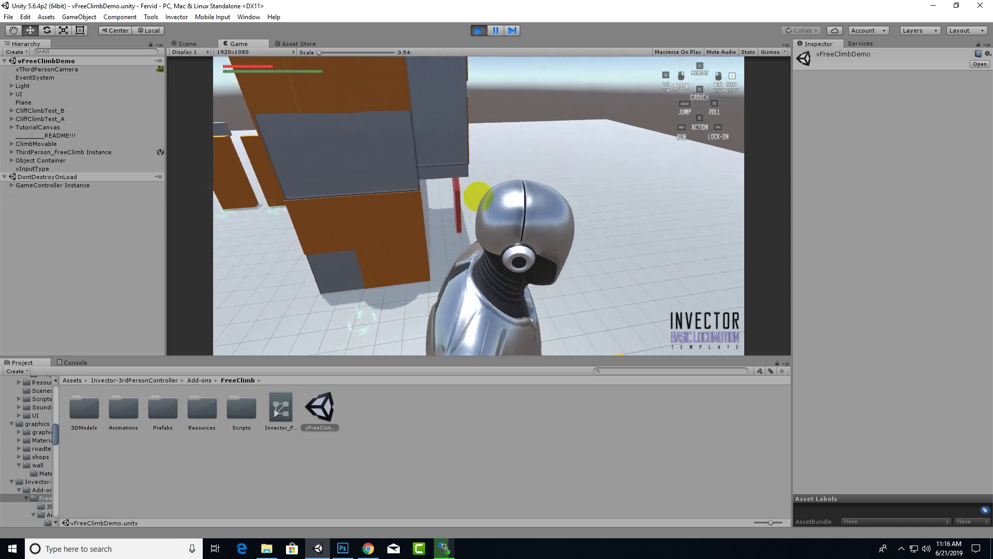
Stop Play mode, select ThirdPerson_FreeClimb, and select its prefab in the FreeClimb Prefabs folder
{"action": "left_click", "coordinate": [479, 31]}
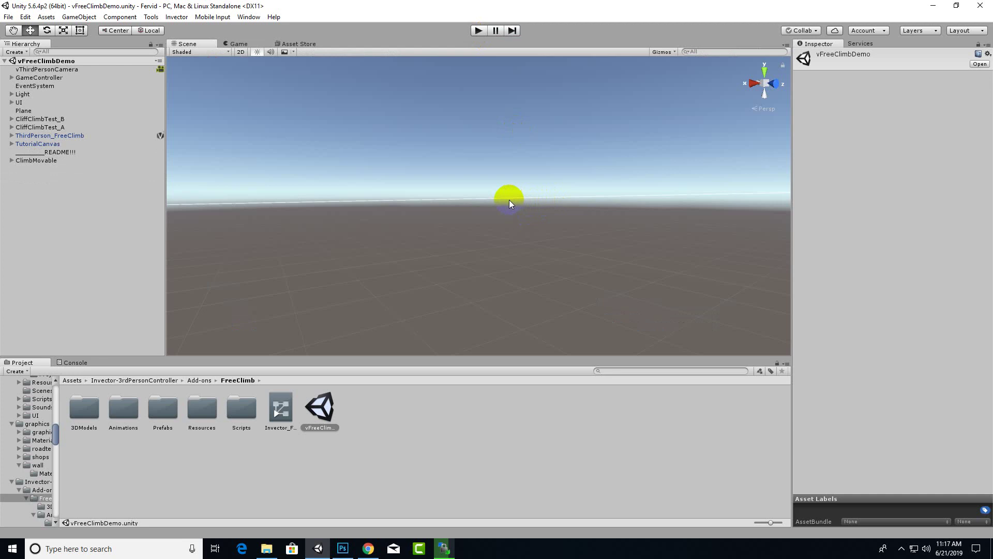
{"action": "left_click", "coordinate": [82, 136]}
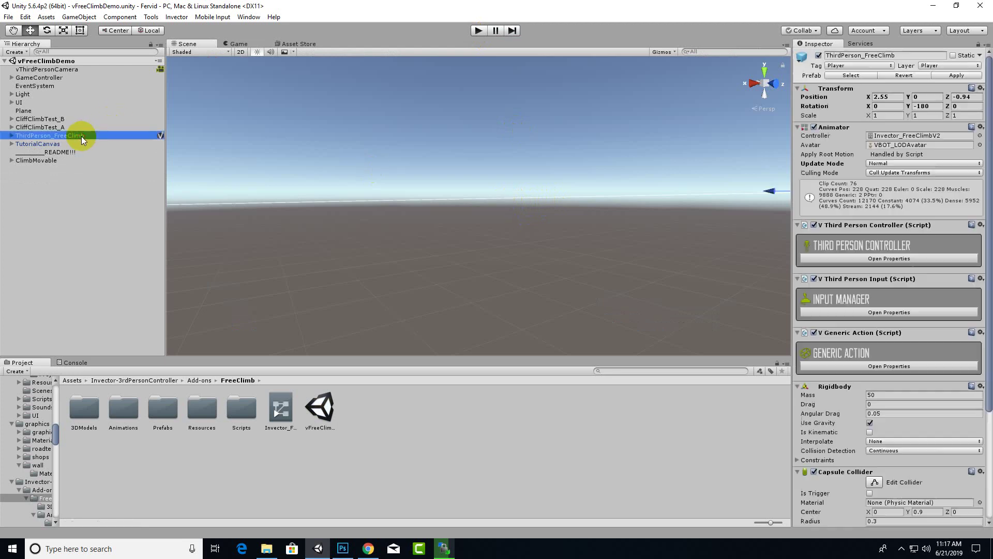
{"action": "double_click", "coordinate": [151, 417]}
{"action": "left_click", "coordinate": [83, 407]}
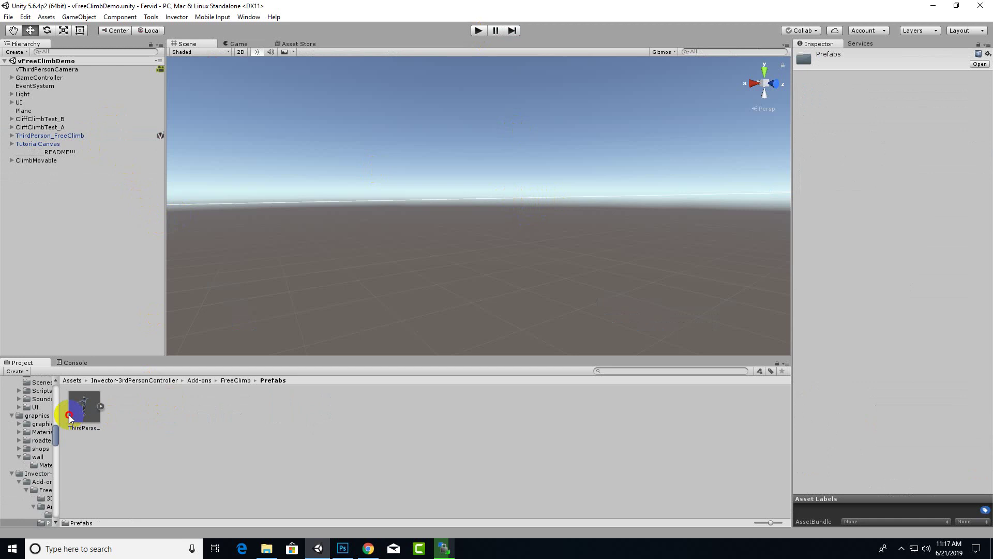
{"action": "left_click", "coordinate": [157, 412]}
Compare the scene character with its prefab and locate the character's Animator Controller asset
{"action": "left_click", "coordinate": [37, 136]}
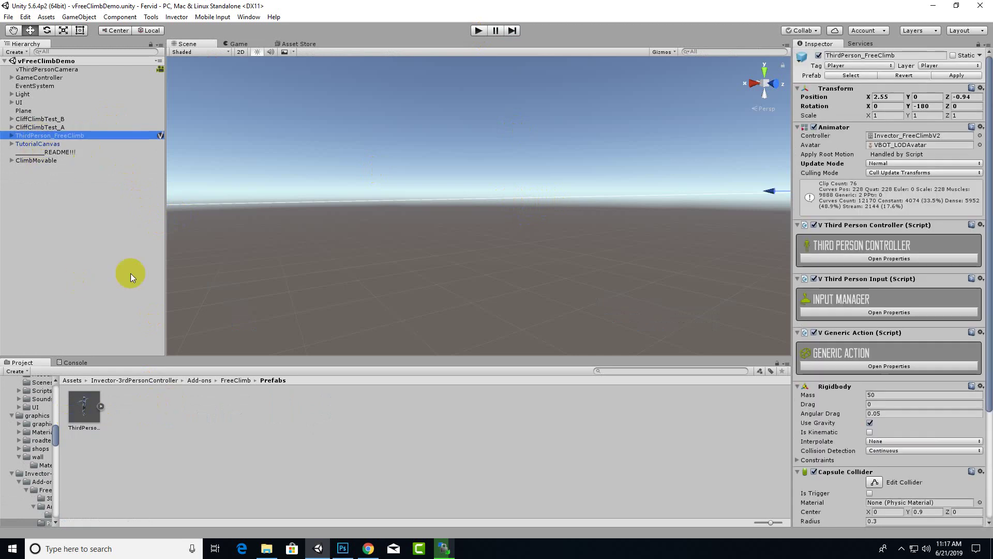
{"action": "left_click", "coordinate": [84, 408]}
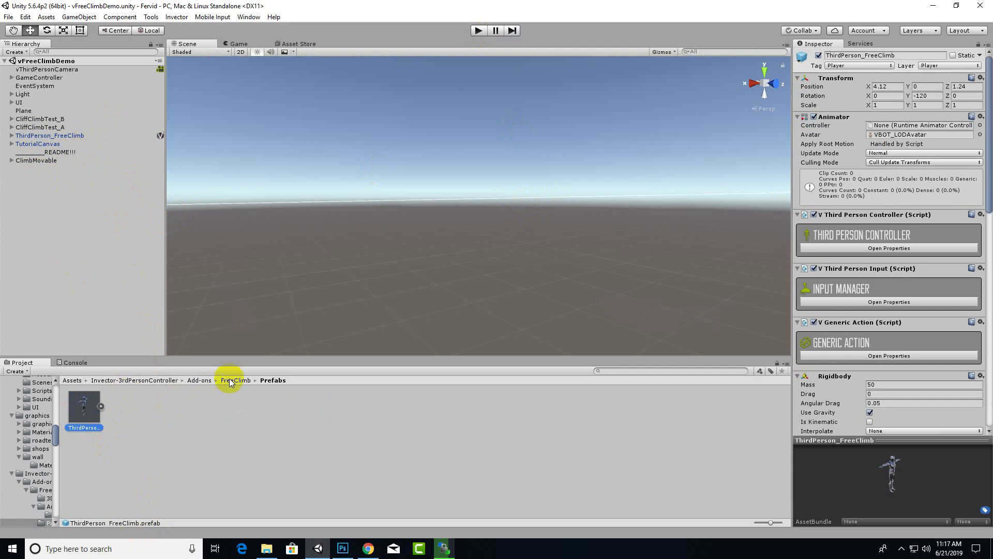
{"action": "left_click", "coordinate": [58, 135]}
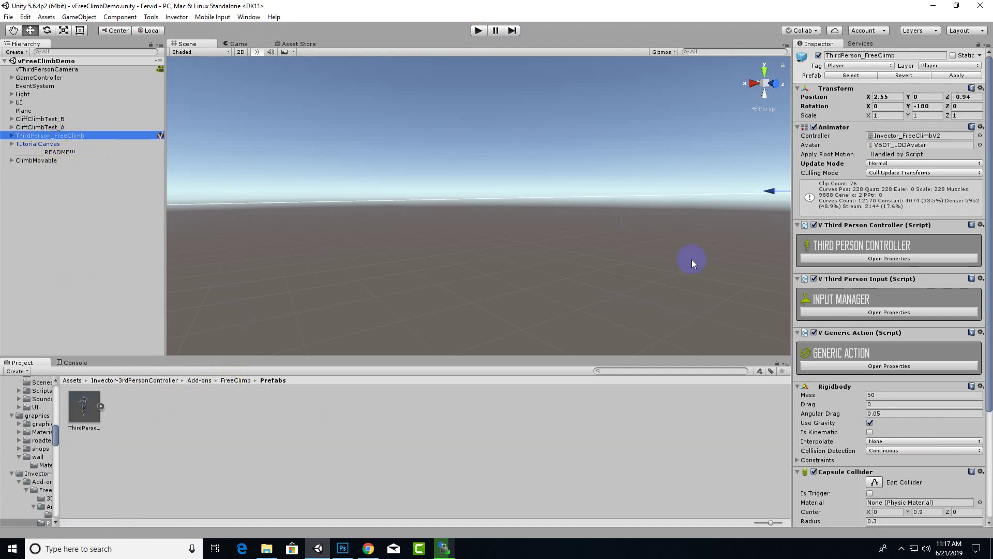
{"action": "left_click", "coordinate": [929, 136]}
Open the Invector_FreeClimbV2 controller and browse its Locomotion and Free Locomotion state machines
{"action": "double_click", "coordinate": [929, 135]}
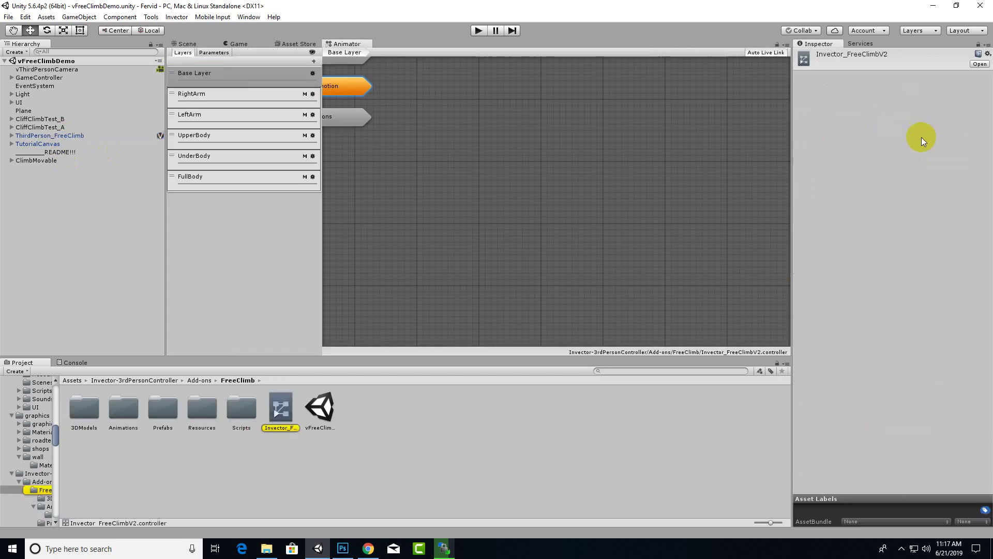
{"action": "left_click_drag", "start_coordinate": [491, 159], "coordinate": [542, 206]}
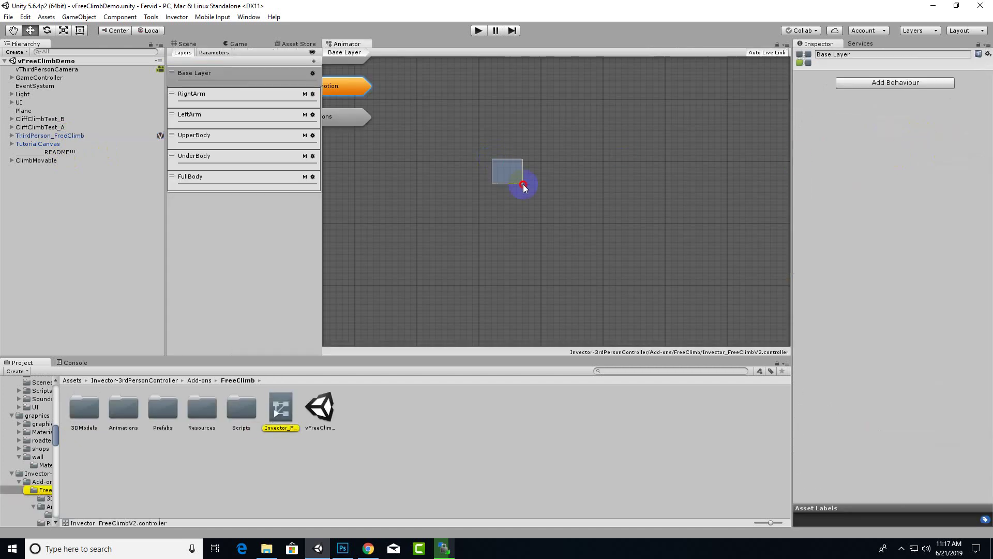
{"action": "mouse_move", "coordinate": [440, 172]}
{"action": "middle_mouse_down"}
{"action": "mouse_move", "coordinate": [564, 228]}
{"action": "mouse_move", "coordinate": [611, 210]}
{"action": "middle_mouse_up"}
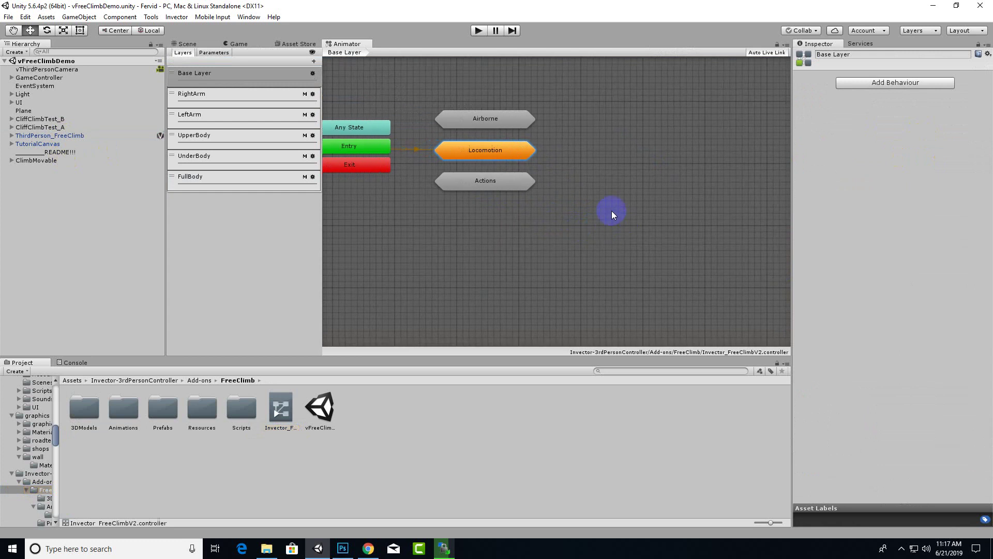
{"action": "double_click", "coordinate": [506, 154]}
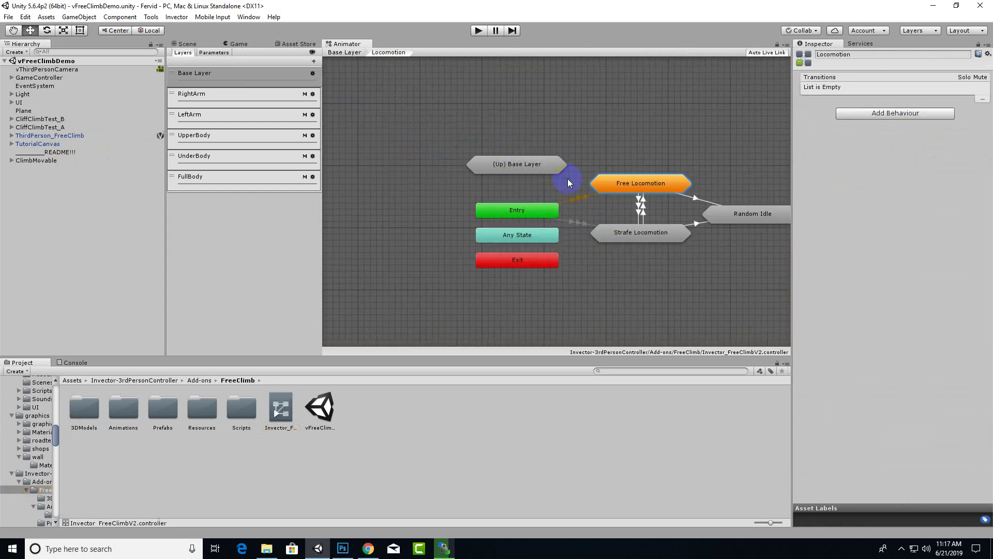
{"action": "middle_click_drag", "start_coordinate": [587, 216], "coordinate": [512, 207]}
{"action": "double_click", "coordinate": [605, 197]}
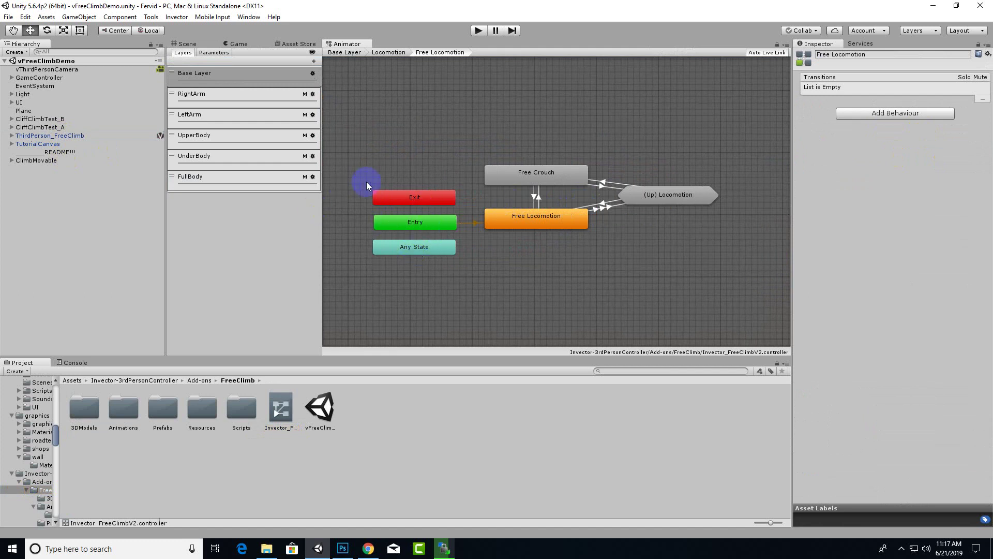
{"action": "middle_click_drag", "start_coordinate": [419, 154], "coordinate": [385, 109]}
Go to Base Layer > Actions, inspect the FreeClimb state, and copy it
{"action": "left_click", "coordinate": [370, 53]}
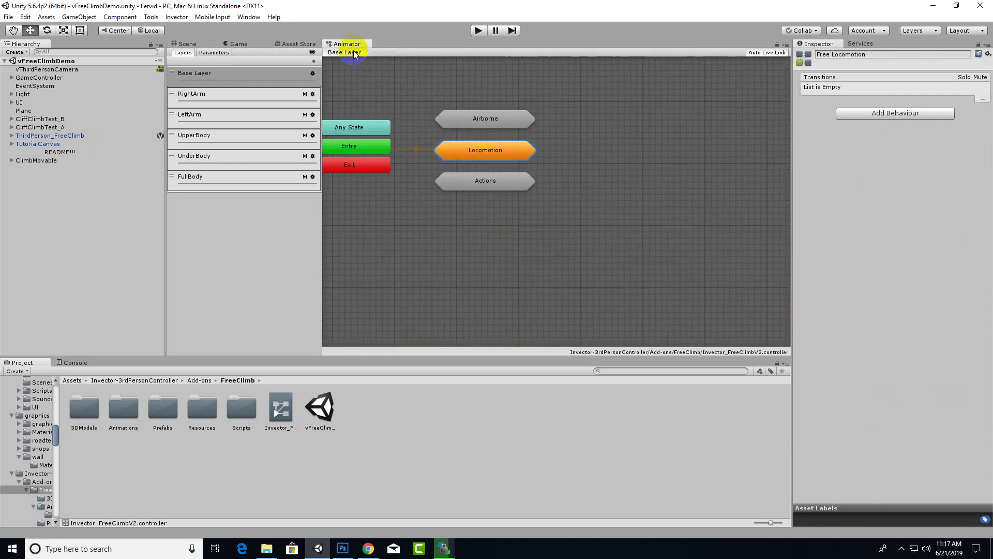
{"action": "double_click", "coordinate": [495, 189]}
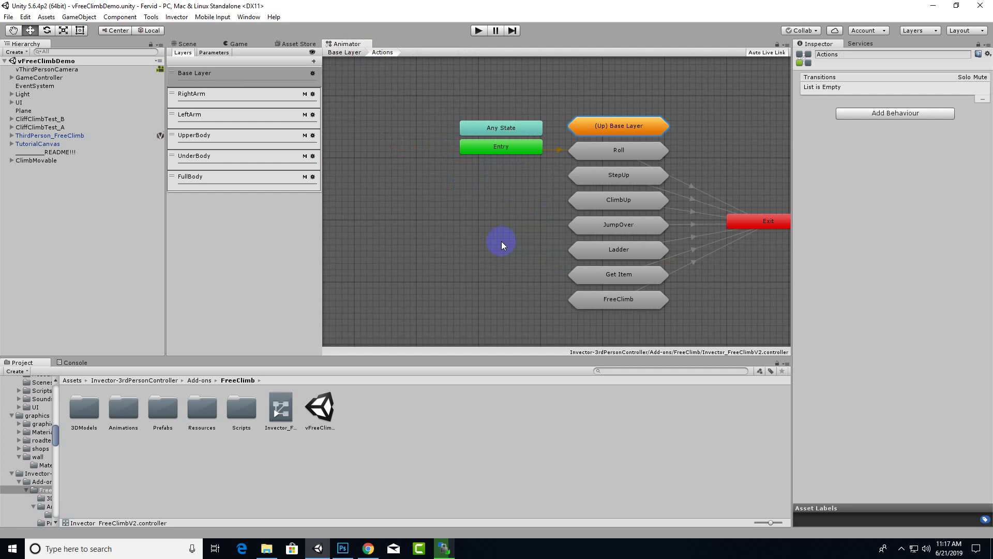
{"action": "middle_click_drag", "start_coordinate": [501, 241], "coordinate": [421, 171]}
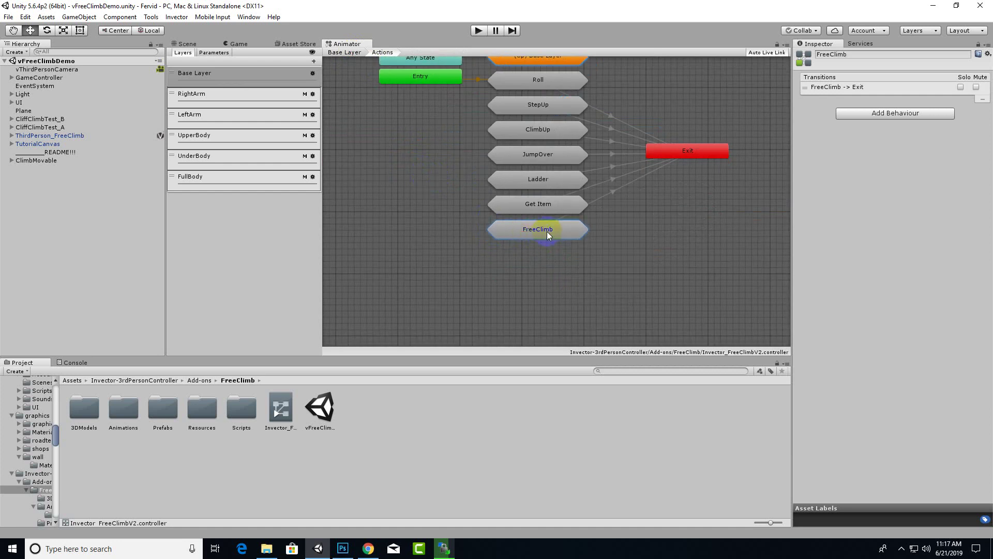
{"action": "double_click", "coordinate": [545, 232]}
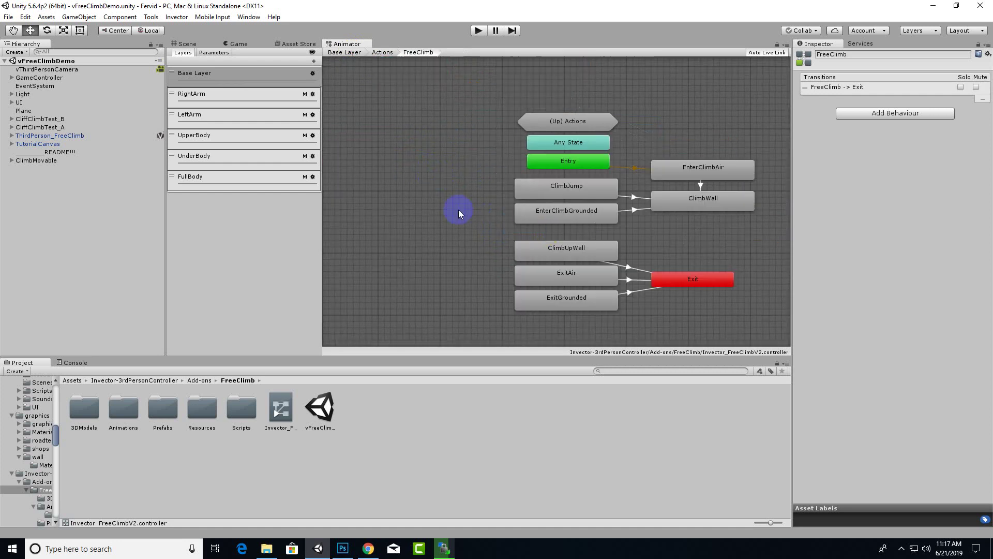
{"action": "middle_click_drag", "start_coordinate": [458, 209], "coordinate": [414, 200]}
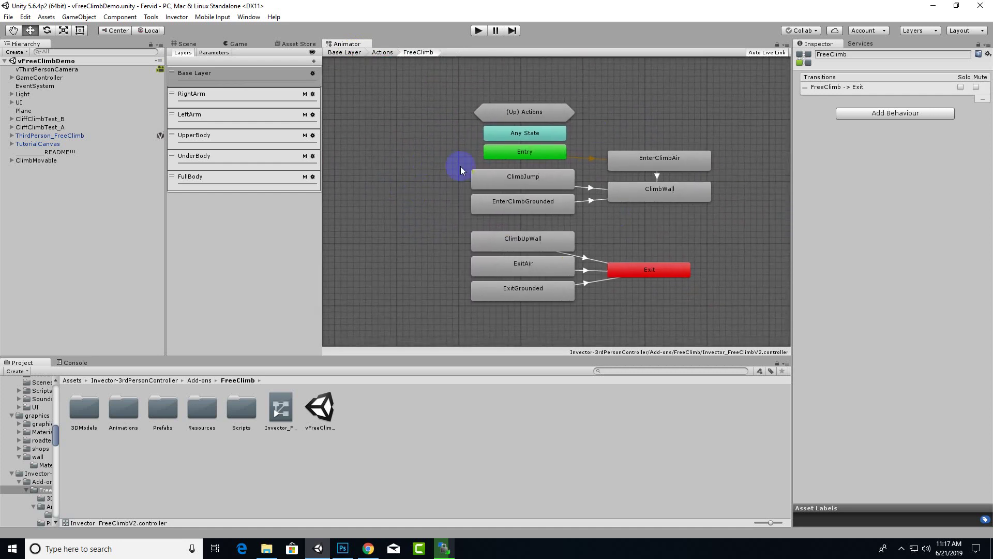
{"action": "left_click", "coordinate": [382, 52]}
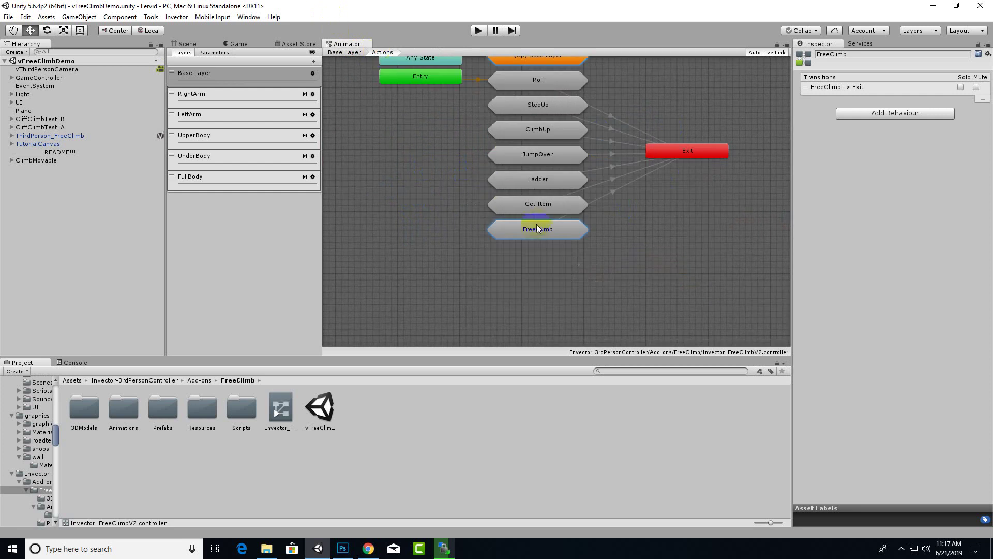
{"action": "mouse_move", "coordinate": [539, 235]}
{"action": "left_mouse_down"}
{"action": "mouse_move", "coordinate": [533, 254]}
{"action": "mouse_move", "coordinate": [554, 241]}
{"action": "left_mouse_up"}
{"action": "right_click", "coordinate": [554, 241]}
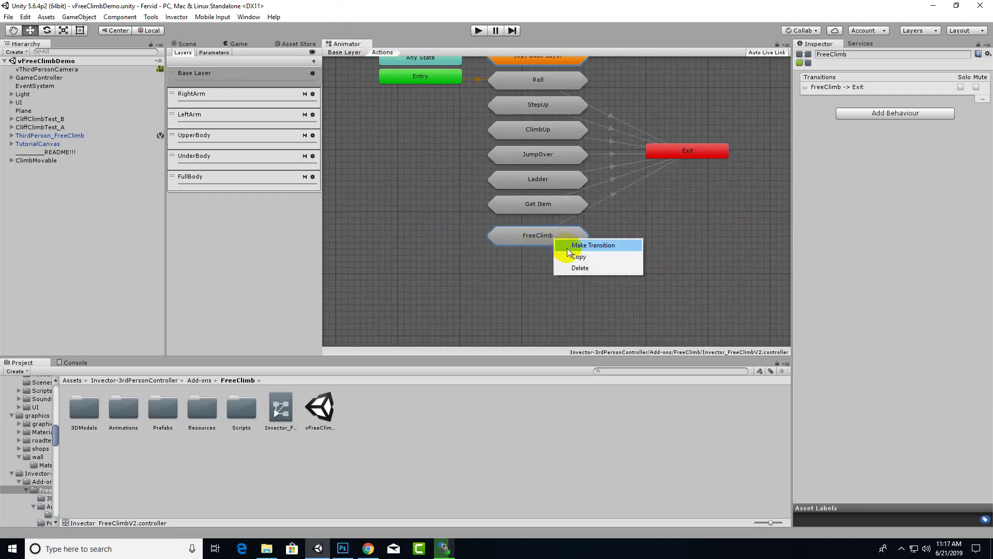
{"action": "left_click", "coordinate": [571, 255]}
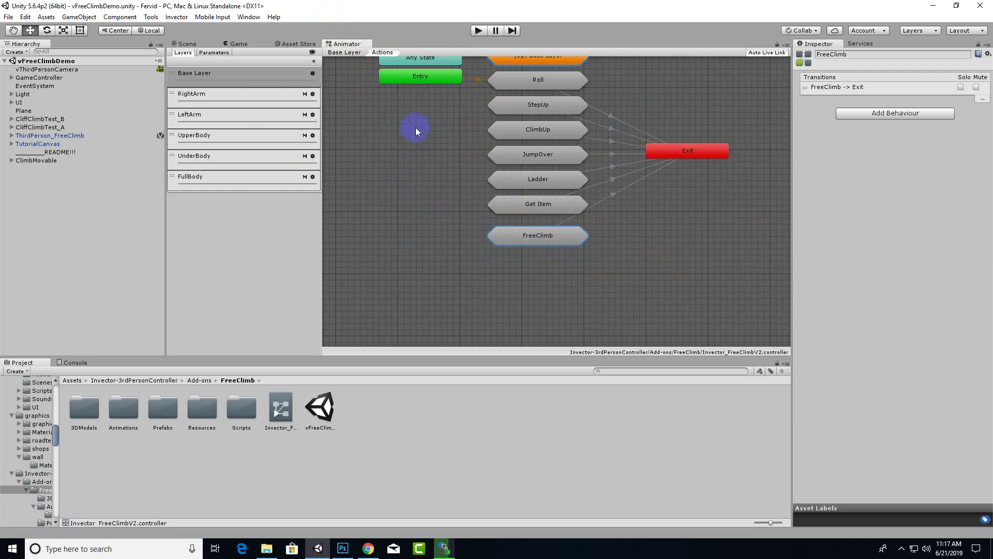
Open the project's own scene from Assets > scenes
{"action": "left_click", "coordinate": [72, 380]}
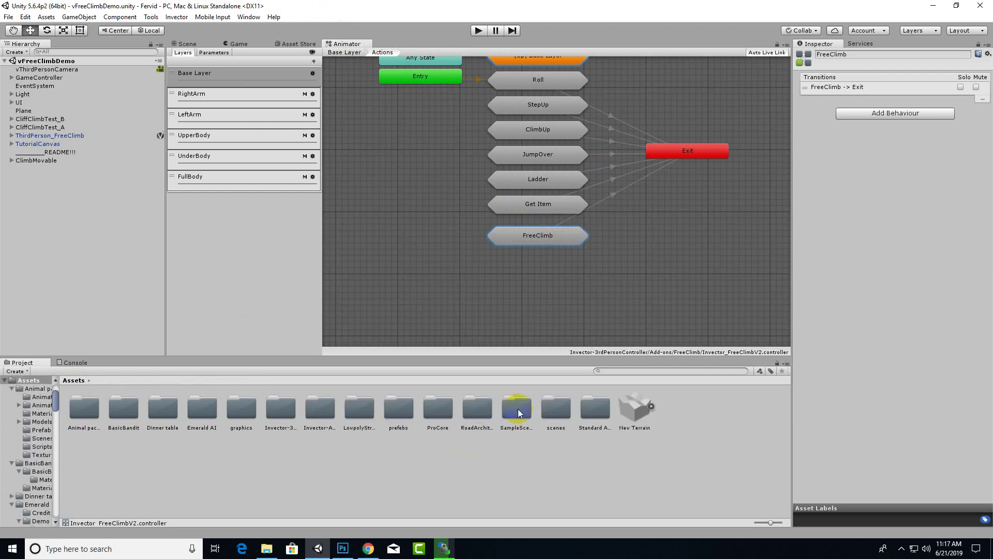
{"action": "double_click", "coordinate": [556, 409]}
{"action": "double_click", "coordinate": [92, 406]}
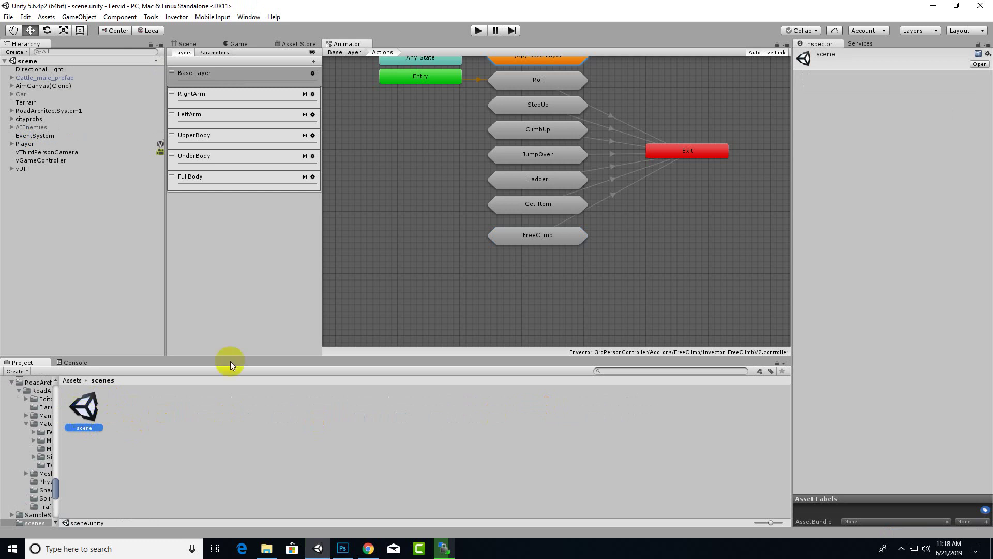
Select Player in the Scene view and ping its Invector@ShooterMeleev2 Animator Controller
{"action": "left_click", "coordinate": [185, 43]}
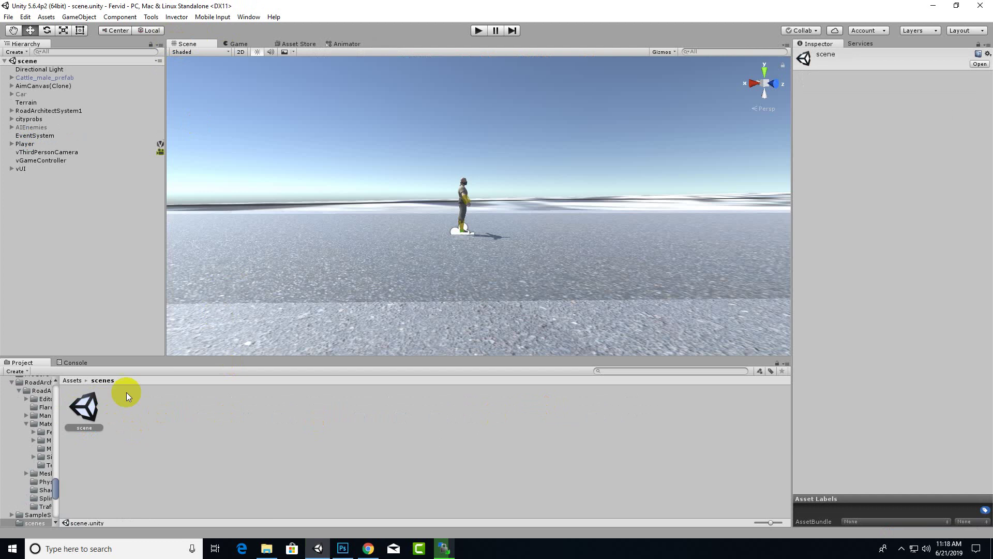
{"action": "right_click_drag", "start_coordinate": [284, 339], "coordinate": [444, 243]}
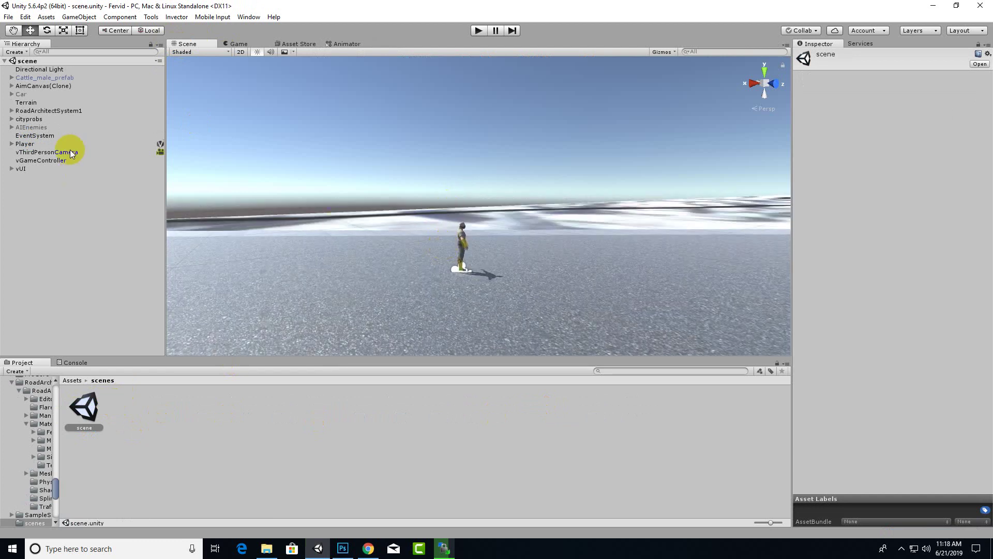
{"action": "left_click", "coordinate": [463, 238]}
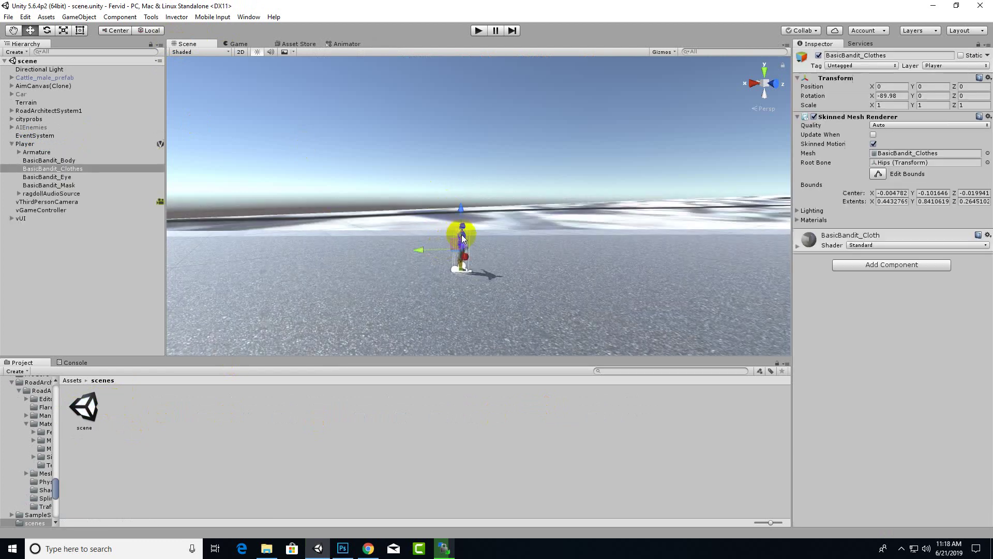
{"action": "left_click", "coordinate": [25, 143]}
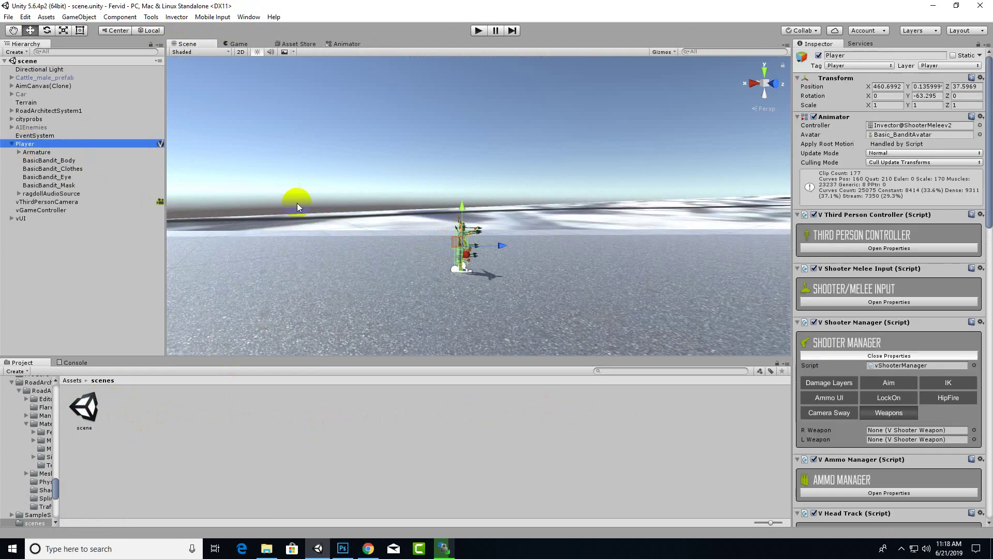
{"action": "left_click", "coordinate": [901, 126]}
Paste the copied FreeClimb state into Invector@ShooterMeleev2's Actions state machine, below the other actions
{"action": "double_click", "coordinate": [902, 125]}
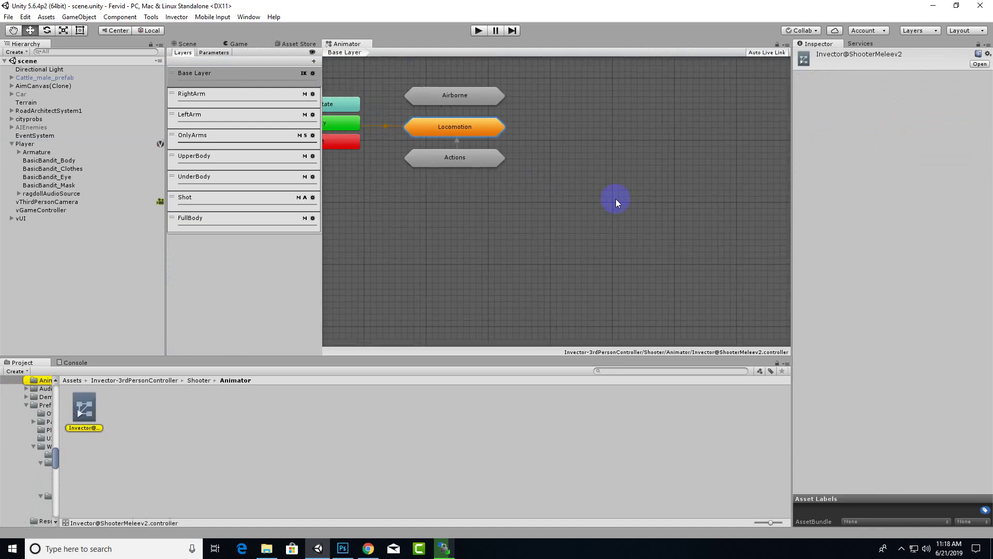
{"action": "double_click", "coordinate": [488, 158]}
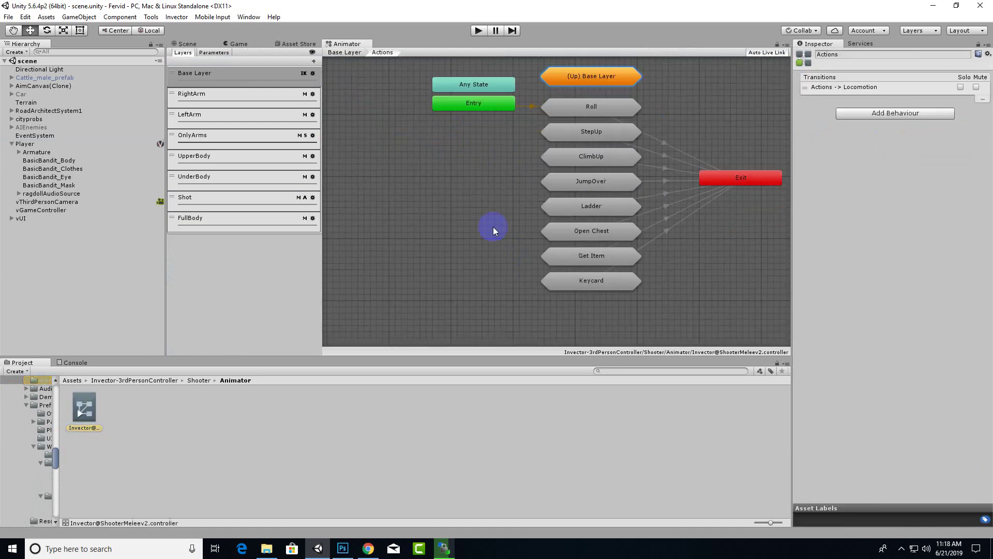
{"action": "right_click", "coordinate": [463, 255]}
{"action": "mouse_move", "coordinate": [475, 261]}
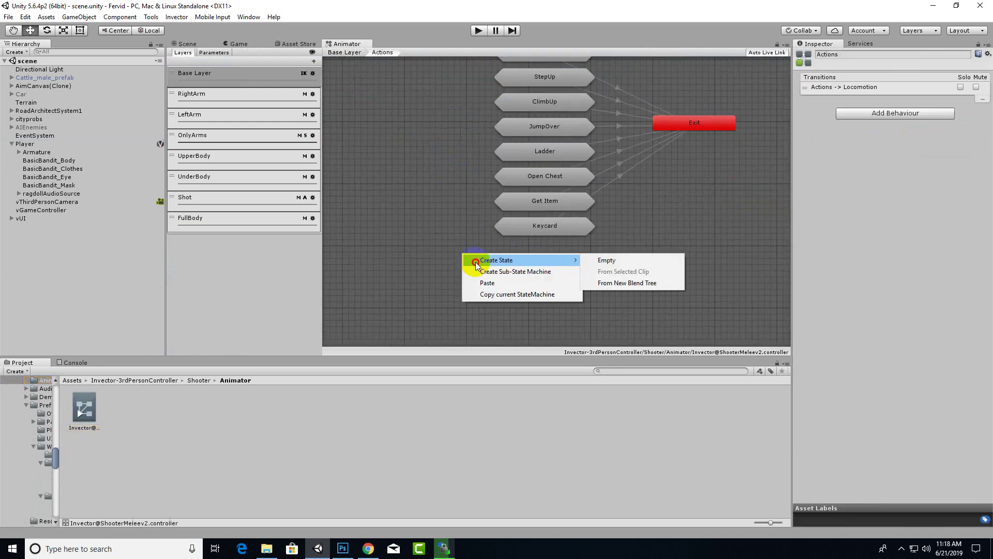
{"action": "left_click", "coordinate": [485, 283]}
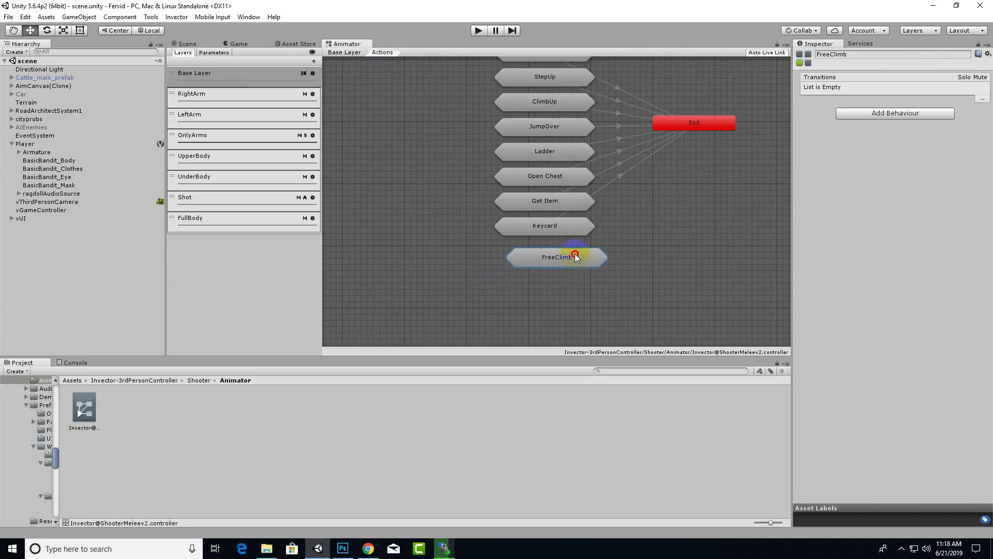
{"action": "left_click_drag", "start_coordinate": [538, 262], "coordinate": [569, 255]}
{"action": "key", "text": "f"}
{"action": "key", "text": "a"}
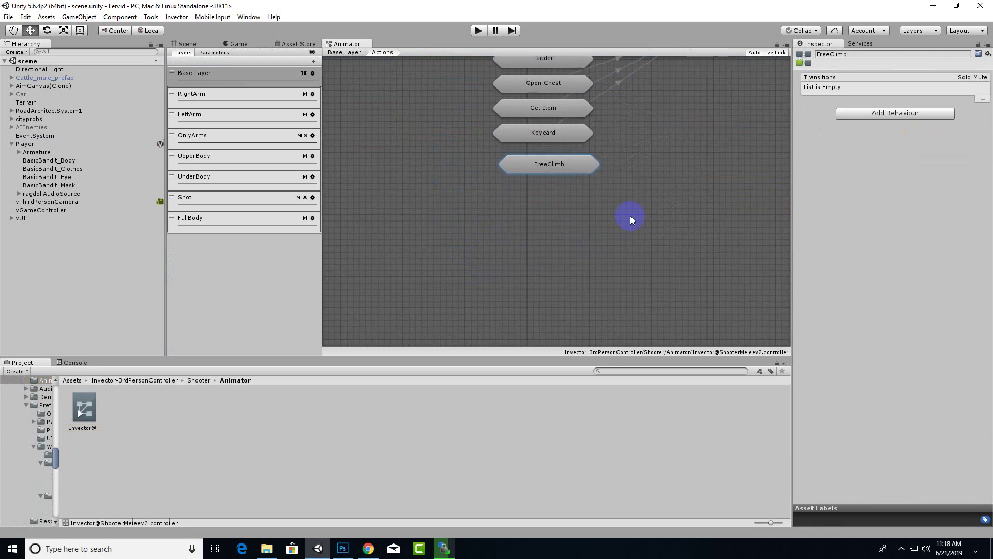
Add a transition from FreeClimb to Exit and tidy the state's position
{"action": "right_click", "coordinate": [538, 255]}
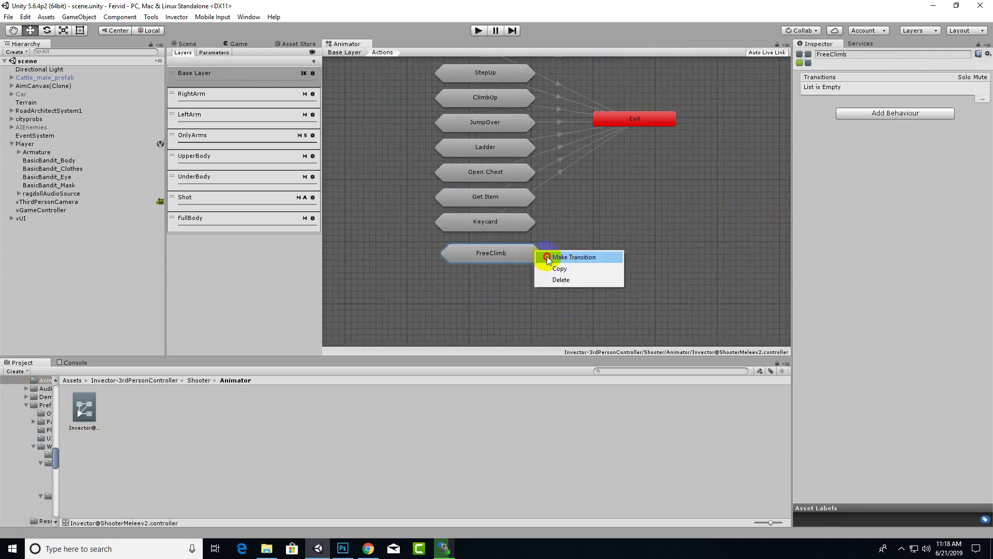
{"action": "left_click", "coordinate": [548, 257]}
{"action": "left_click", "coordinate": [628, 130]}
{"action": "left_click", "coordinate": [513, 269]}
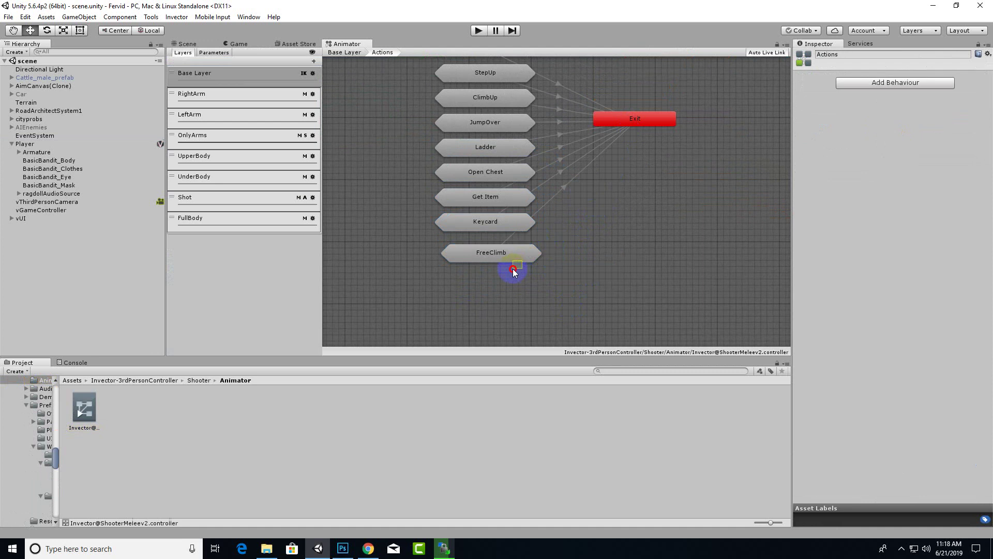
{"action": "left_click_drag", "start_coordinate": [529, 249], "coordinate": [522, 256]}
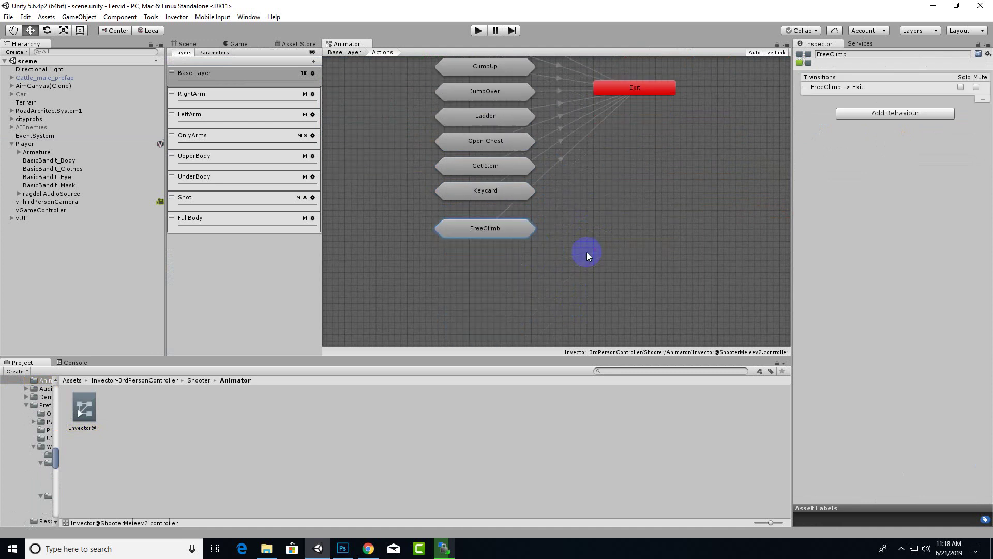
{"action": "left_click_drag", "start_coordinate": [509, 229], "coordinate": [508, 223]}
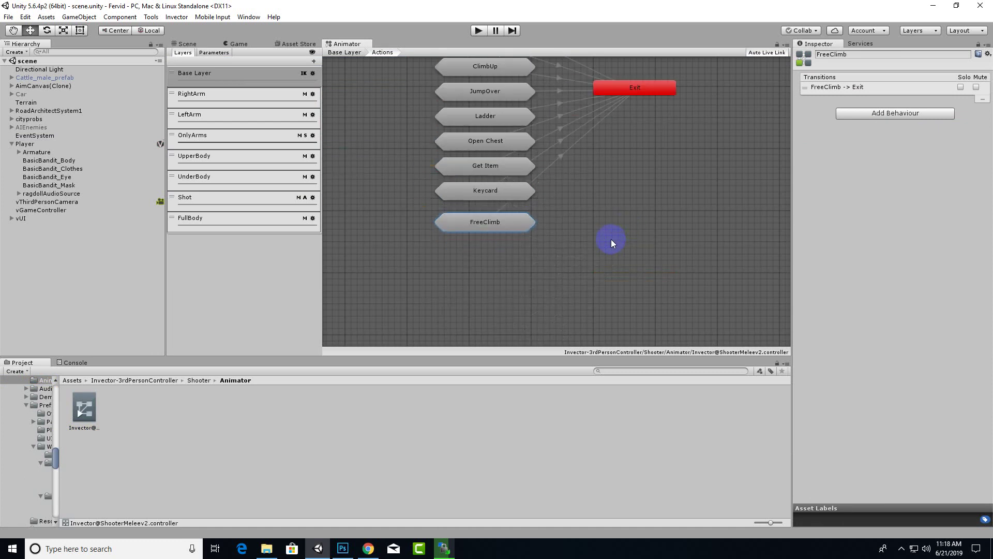
{"action": "left_click", "coordinate": [191, 43]}
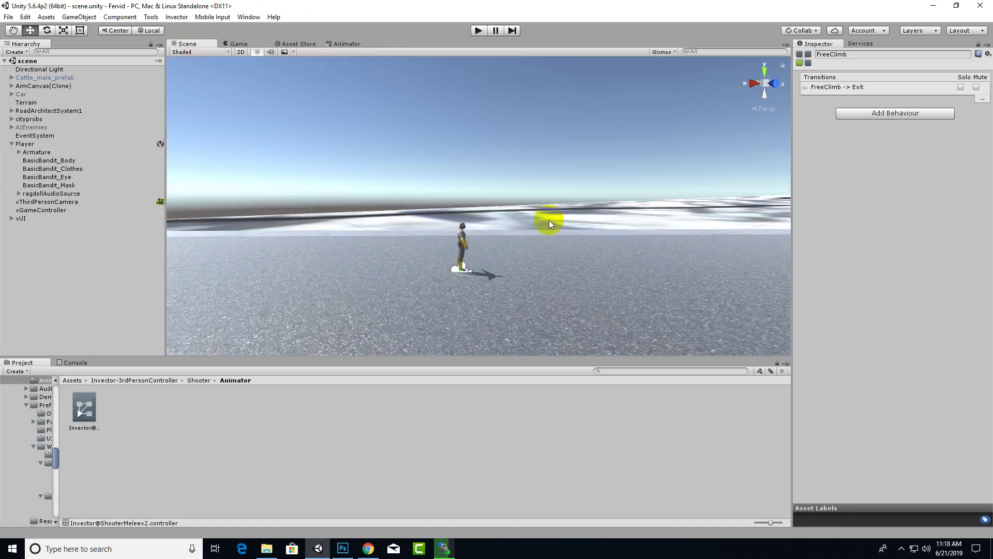
Drag ThirdPerson_FreeClimb from Invector-3rdPersonController/Add-ons/FreeClimb/Prefabs into the scene beside Player
{"action": "scroll", "coordinate": [548, 222], "scroll_direction": "up", "scroll_amount": 2}
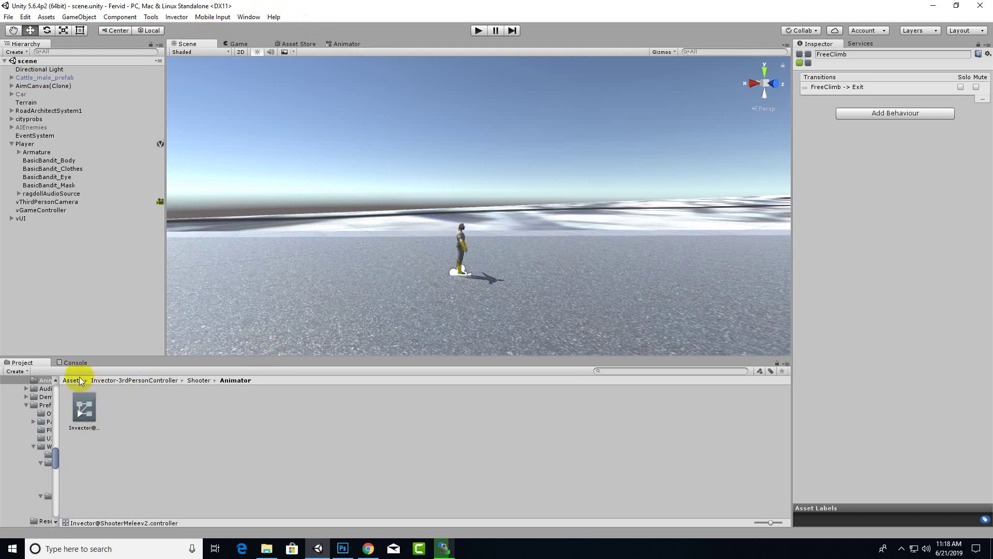
{"action": "left_click", "coordinate": [126, 381]}
{"action": "double_click", "coordinate": [89, 405]}
{"action": "left_click", "coordinate": [90, 404]}
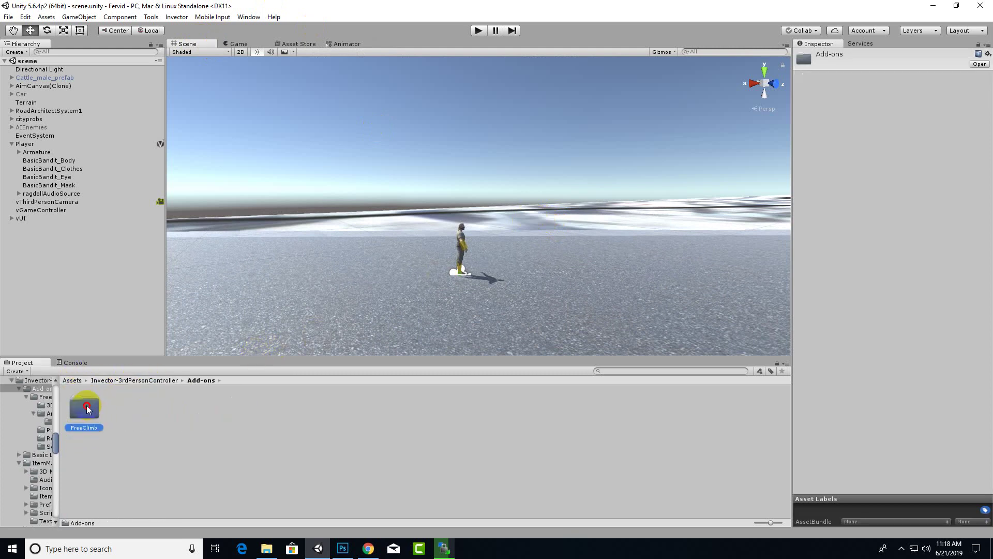
{"action": "double_click", "coordinate": [85, 406]}
{"action": "double_click", "coordinate": [163, 409]}
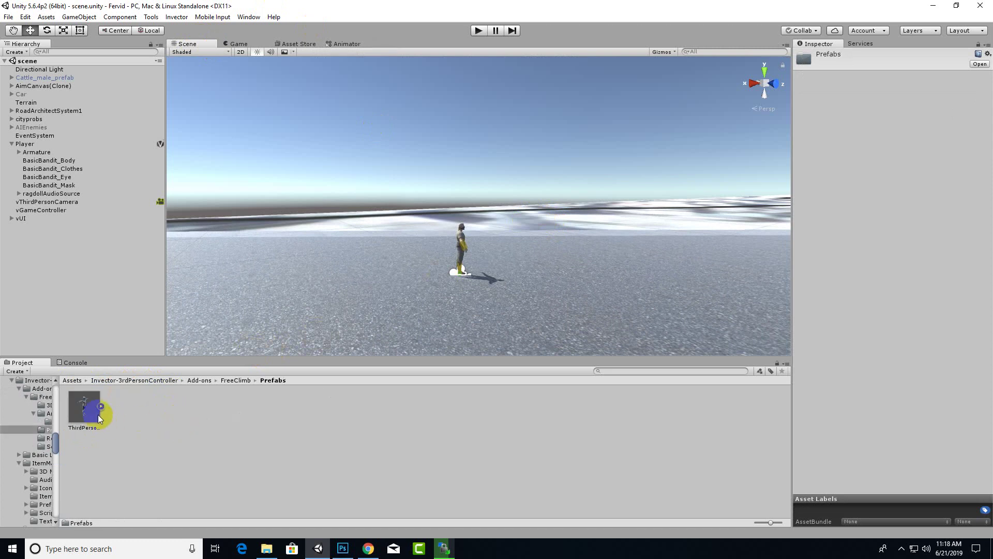
{"action": "left_click_drag", "start_coordinate": [99, 416], "coordinate": [517, 308]}
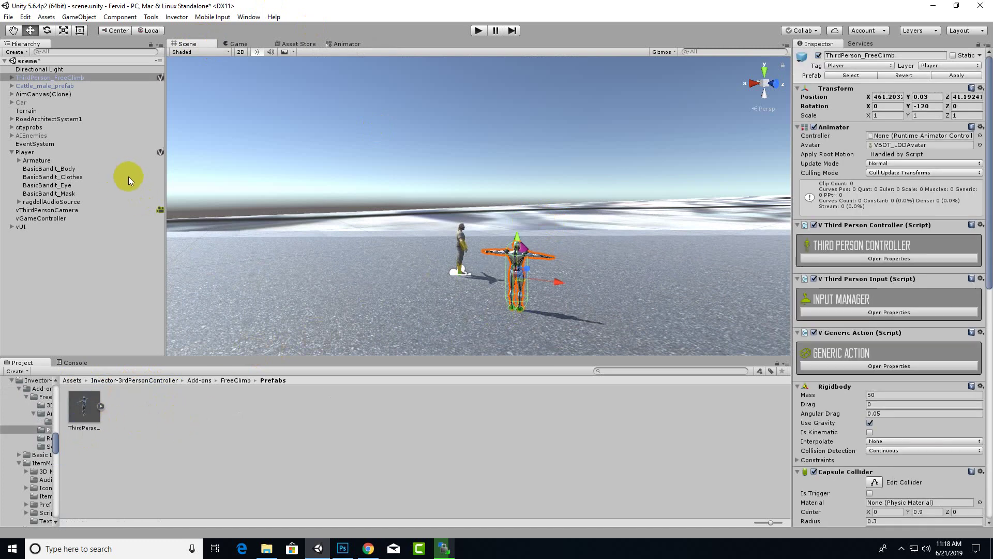
Duplicate ThirdPerson_FreeClimb's ClimbHandTarget with Ctrl+D and parent the copy under Player
{"action": "left_click", "coordinate": [12, 77]}
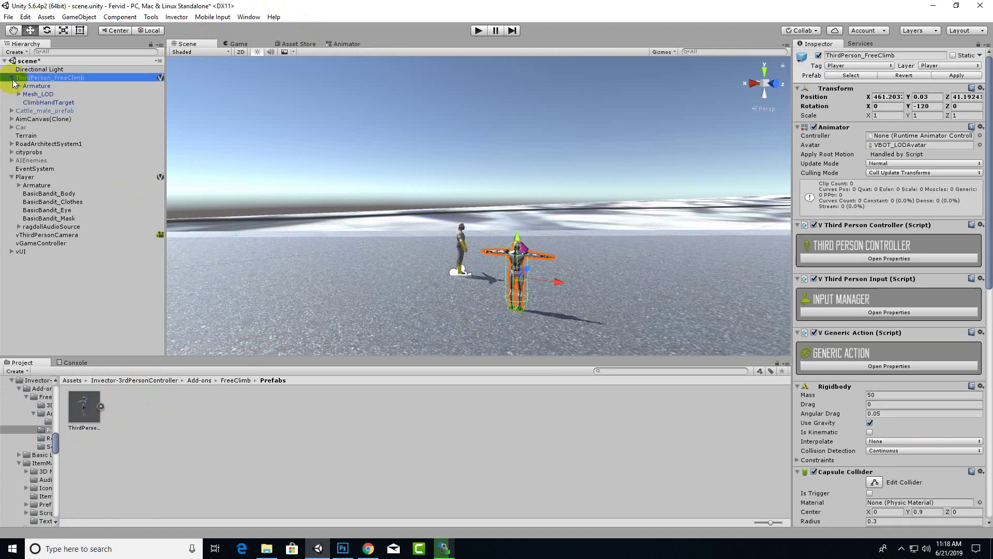
{"action": "left_click", "coordinate": [54, 103]}
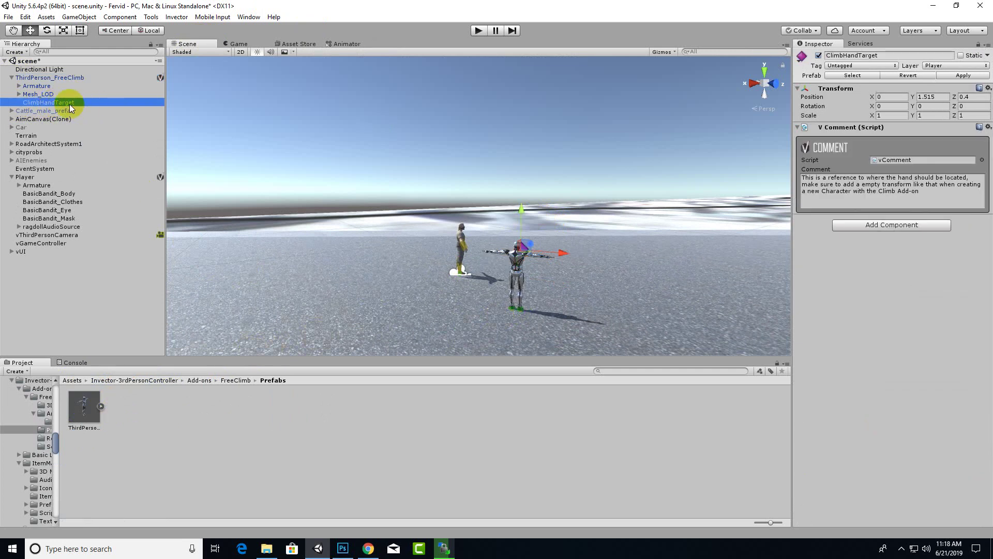
{"action": "left_click_drag", "start_coordinate": [473, 210], "coordinate": [392, 247], "text": "alt"}
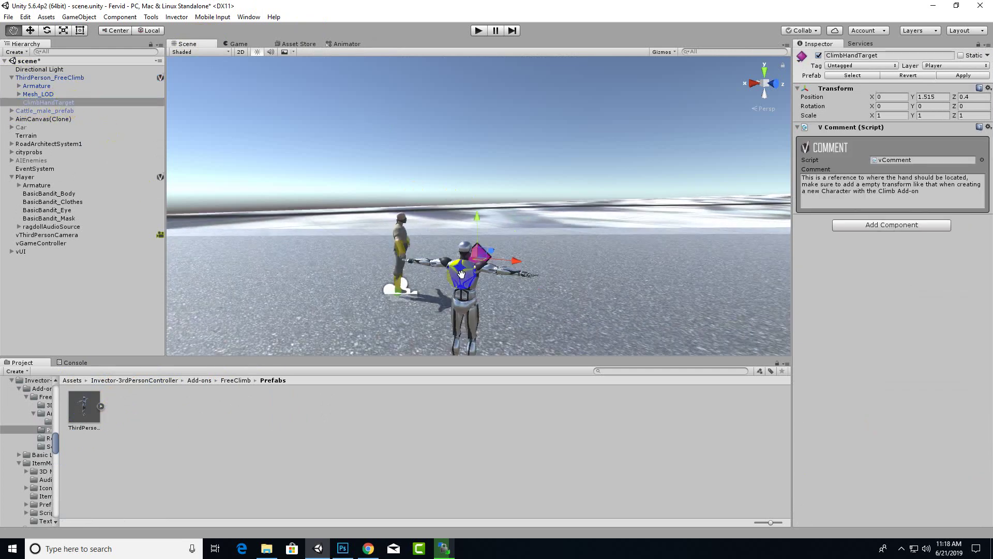
{"action": "right_click_drag", "start_coordinate": [393, 247], "coordinate": [371, 229], "text": "alt"}
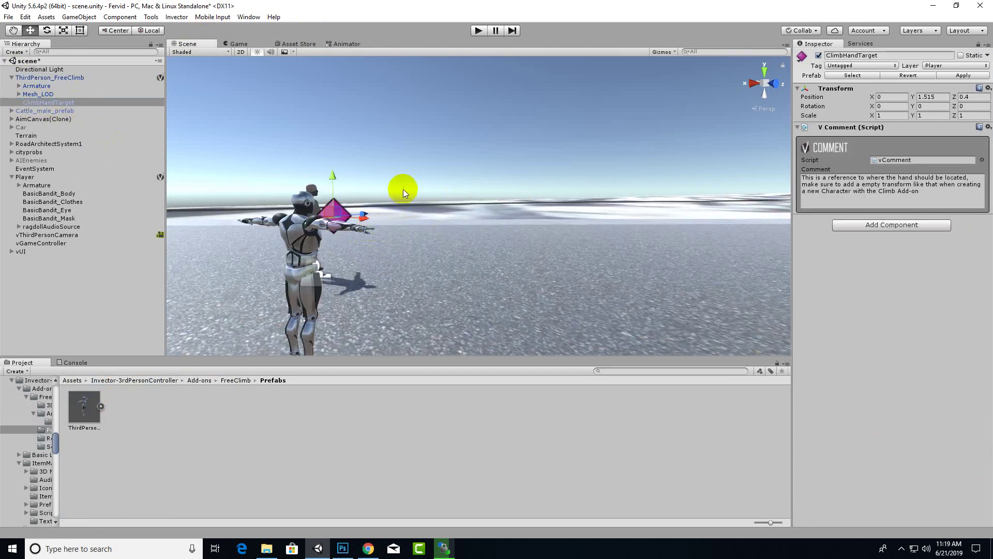
{"action": "middle_click_drag", "start_coordinate": [402, 189], "coordinate": [405, 248]}
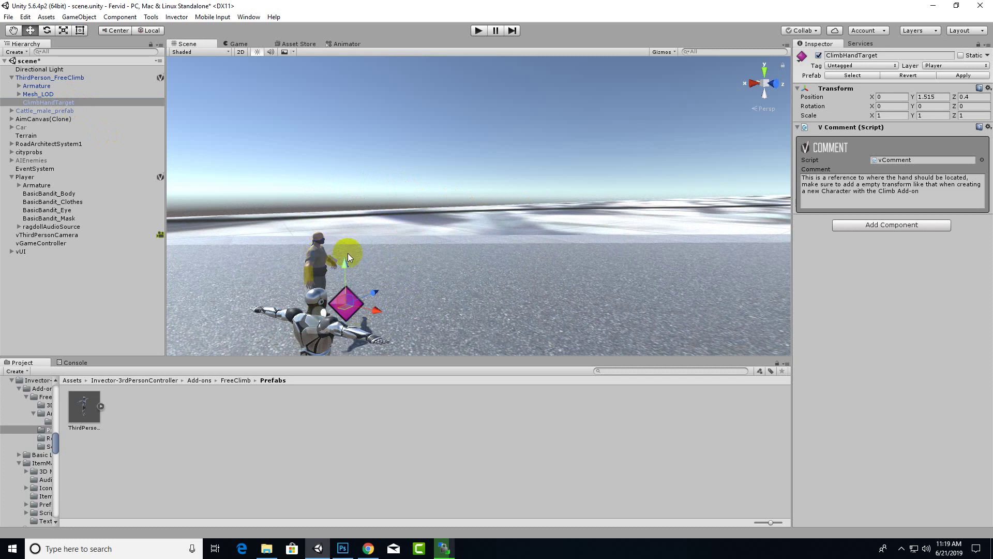
{"action": "left_click", "coordinate": [49, 104]}
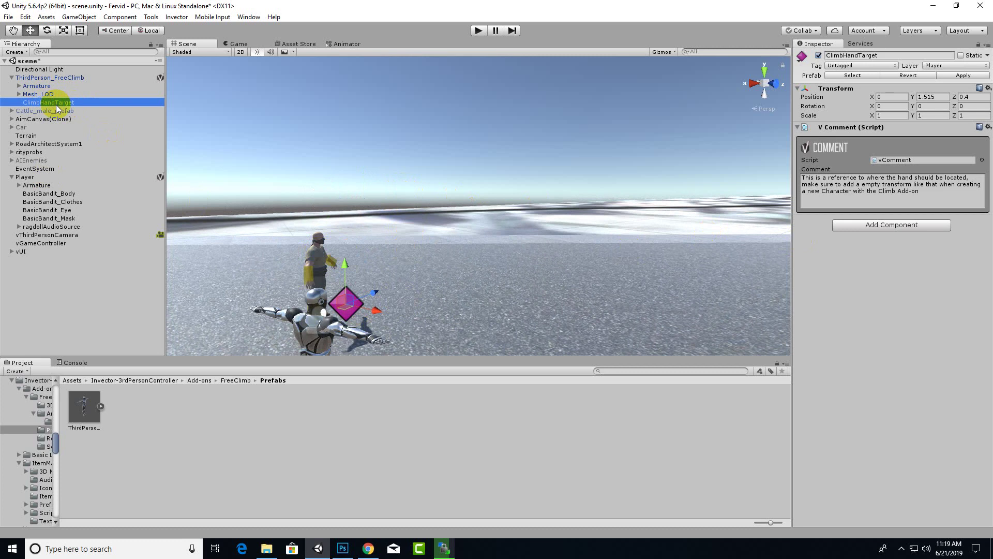
{"action": "key", "text": "ctrl+d"}
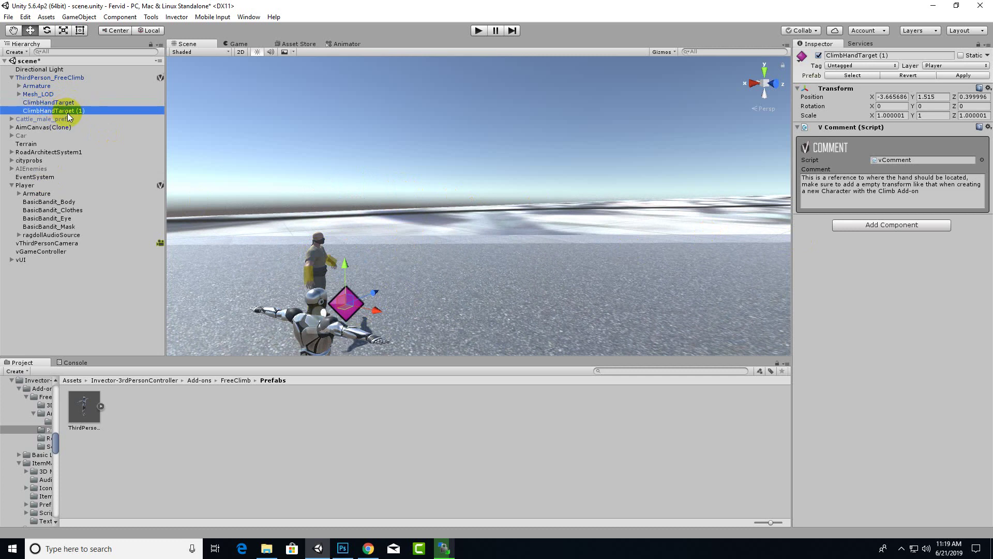
{"action": "left_click_drag", "start_coordinate": [67, 112], "coordinate": [76, 188]}
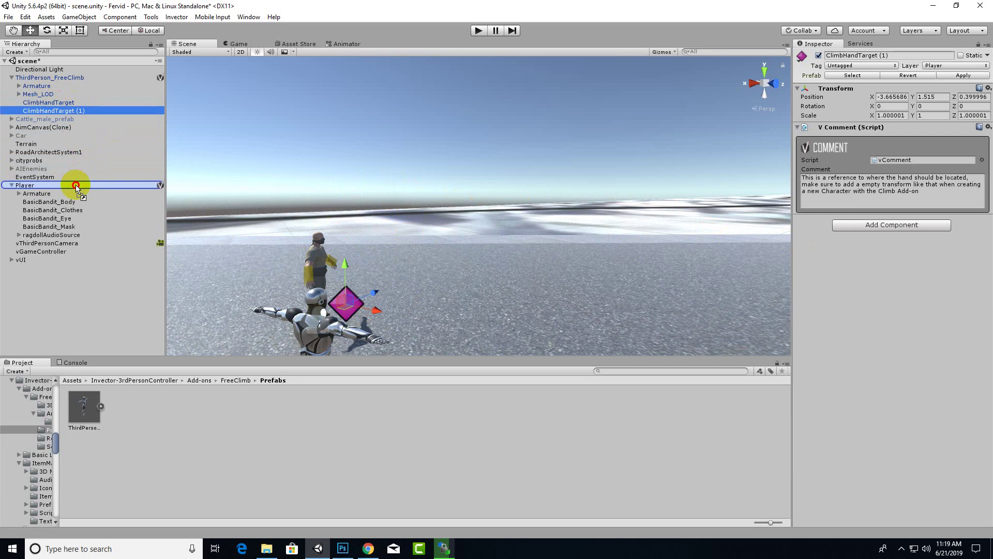
{"action": "left_click_drag", "start_coordinate": [76, 186], "coordinate": [76, 189]}
Rename ClimbHandTarget (1) under Player to ClimbHandTarget
{"action": "right_click", "coordinate": [77, 235]}
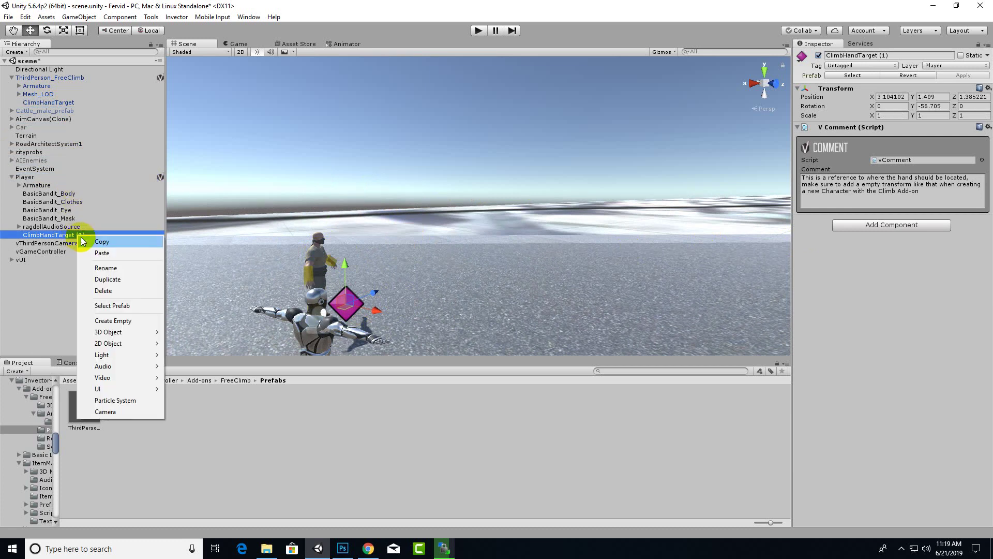
{"action": "left_click", "coordinate": [105, 267]}
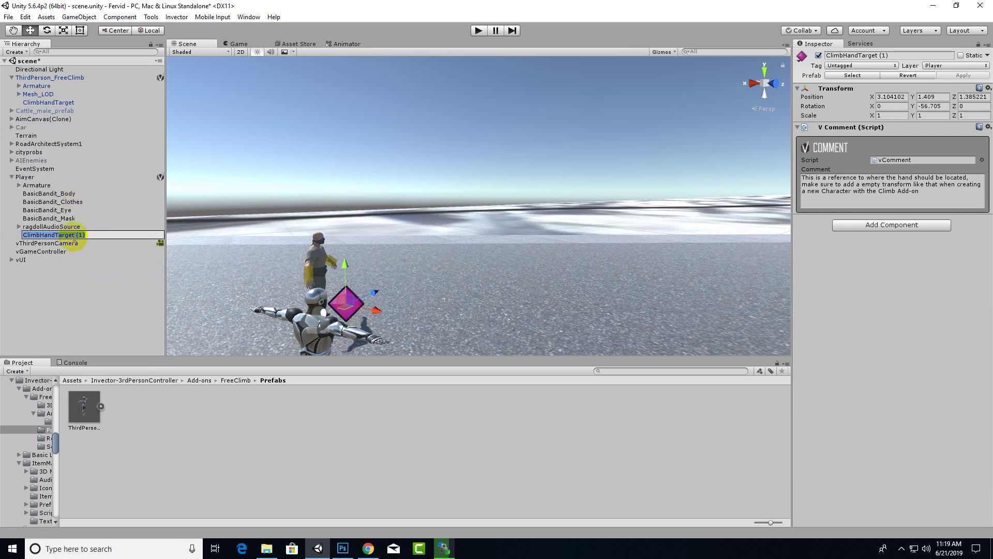
{"action": "left_click_drag", "start_coordinate": [69, 236], "coordinate": [100, 237]}
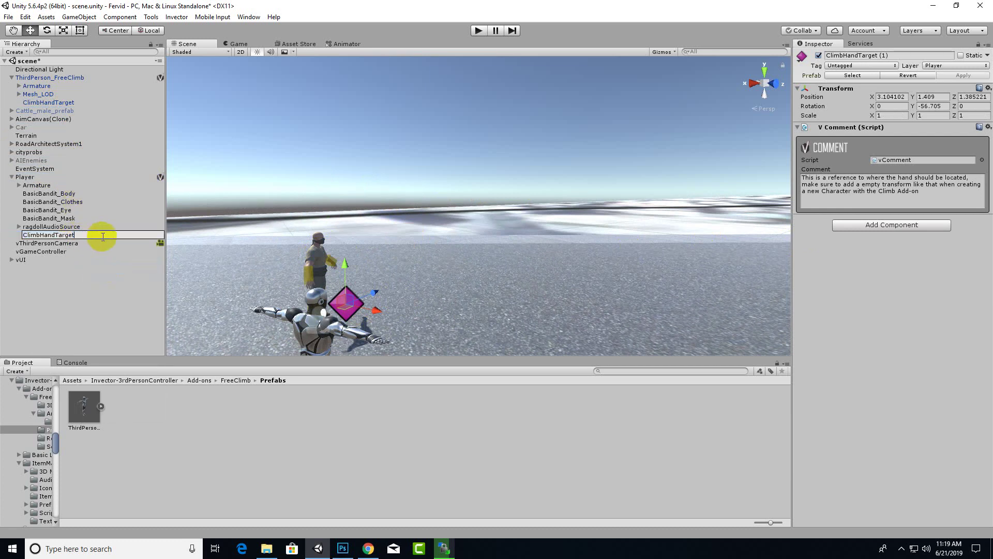
{"action": "key", "text": "Return"}
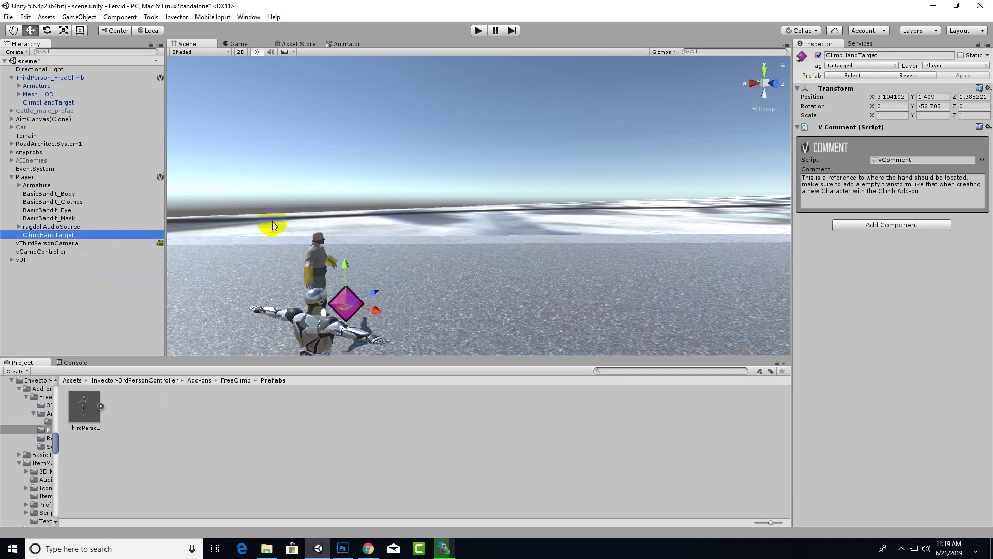
{"action": "mouse_move", "coordinate": [467, 232]}
{"action": "left_mouse_down", "text": "alt"}
{"action": "mouse_move", "coordinate": [452, 243]}
{"action": "mouse_move", "coordinate": [762, 203]}
{"action": "left_mouse_up", "text": "alt"}
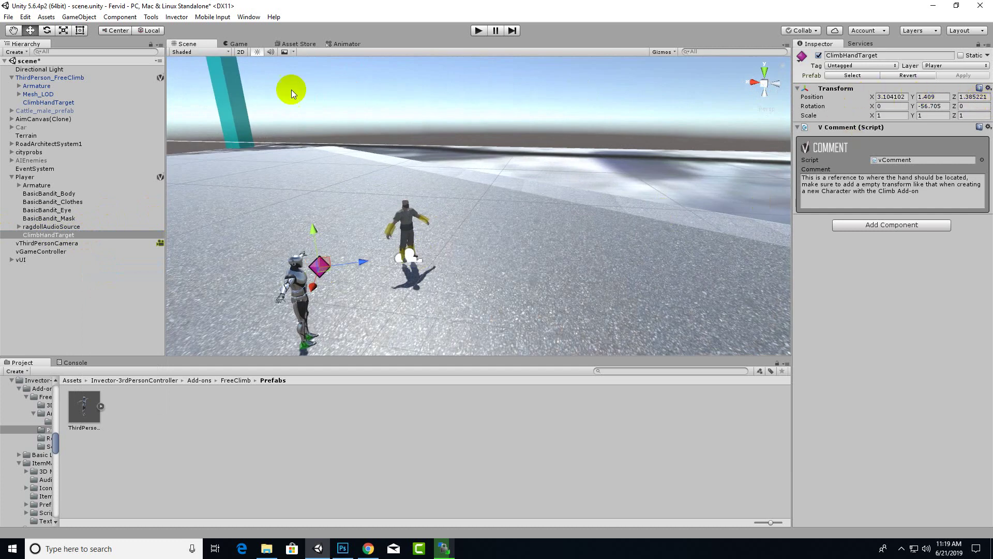
Copy the original ClimbHandTarget's Transform and paste its values (0, 1.515, 0.4) onto Player's copy
{"action": "left_click", "coordinate": [72, 104]}
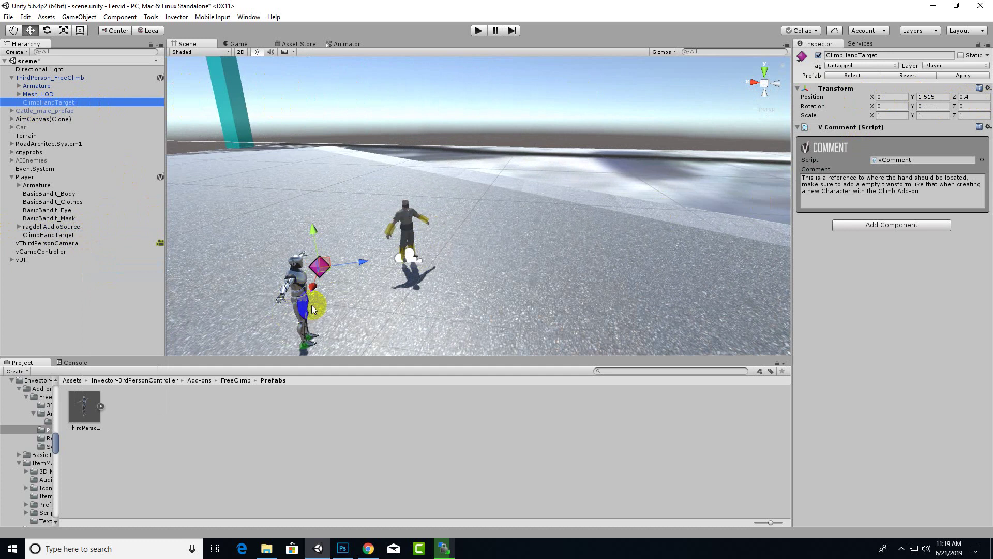
{"action": "left_click", "coordinate": [988, 88]}
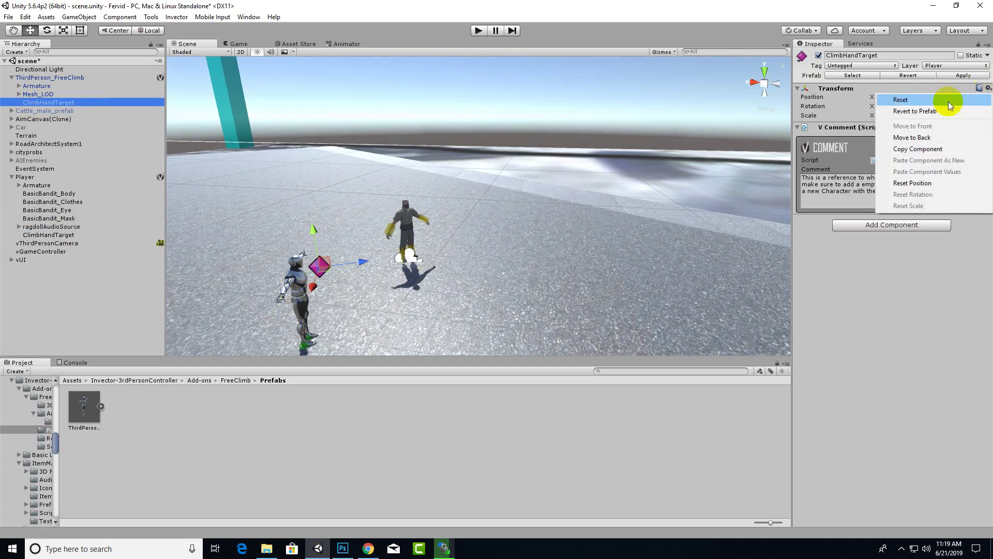
{"action": "left_click", "coordinate": [920, 150]}
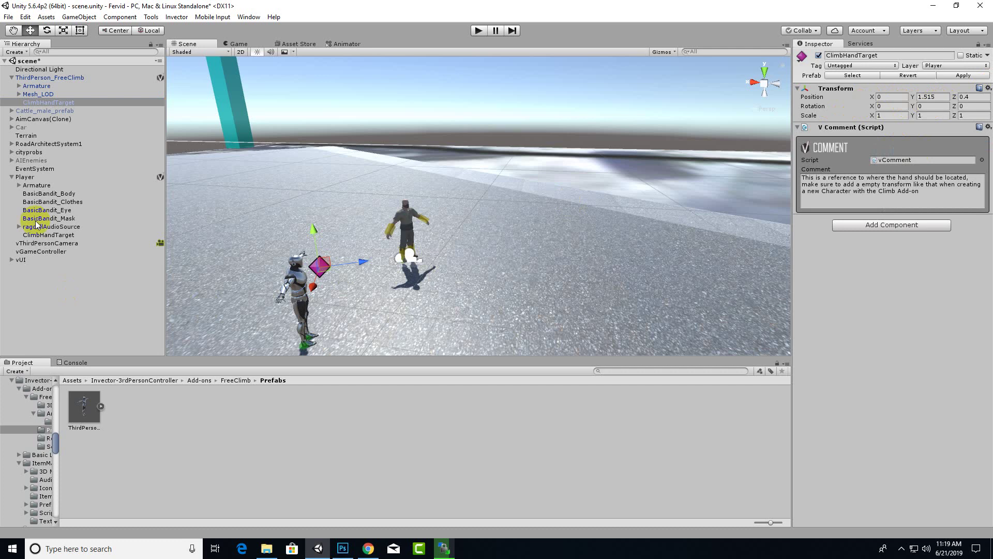
{"action": "left_click", "coordinate": [28, 179]}
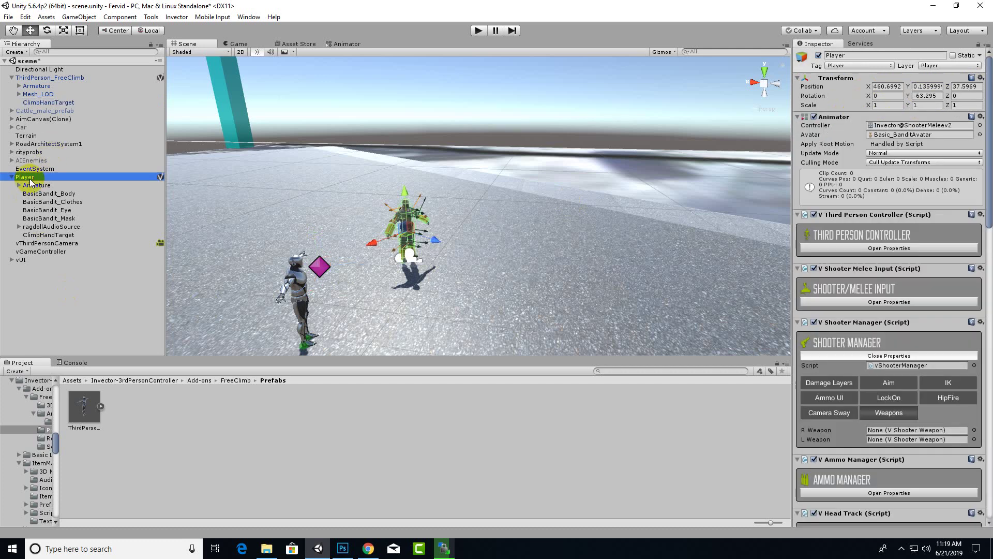
{"action": "left_click", "coordinate": [49, 235]}
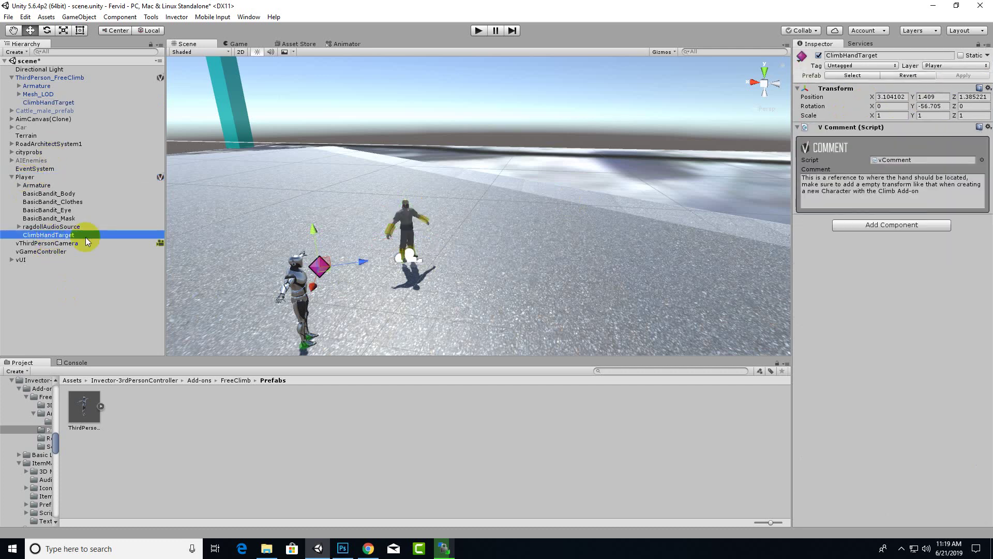
{"action": "left_click", "coordinate": [988, 88]}
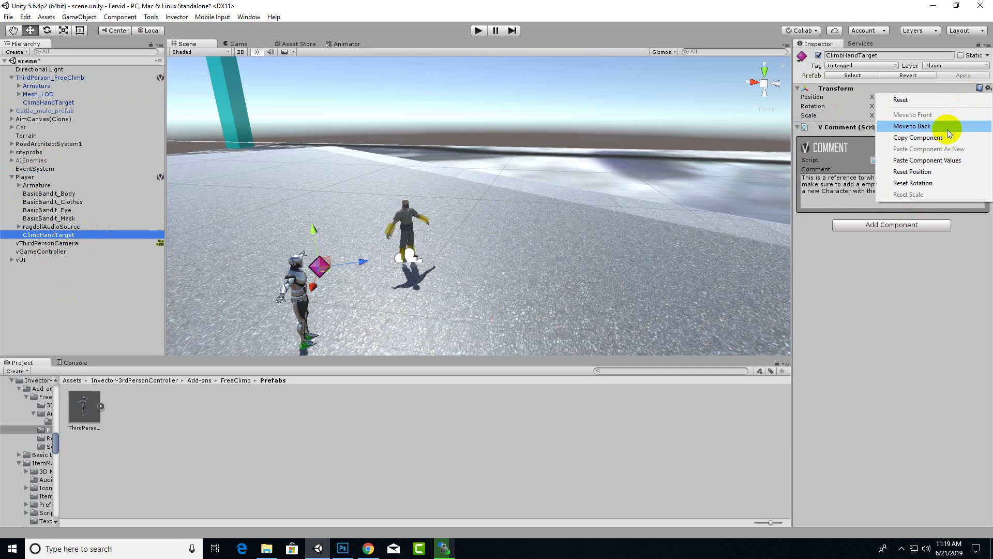
{"action": "left_click", "coordinate": [934, 160]}
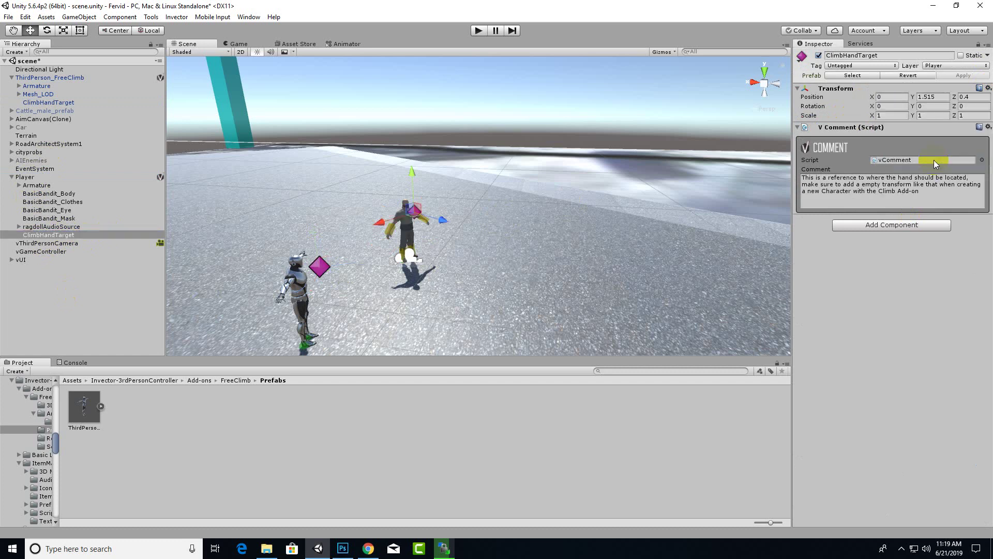
{"action": "scroll", "coordinate": [433, 213], "scroll_direction": "up", "scroll_amount": 3}
Orbit, zoom and pan the Scene view to inspect the ClimbHandTarget gizmo beside Player's shoulder
{"action": "key", "text": "q"}
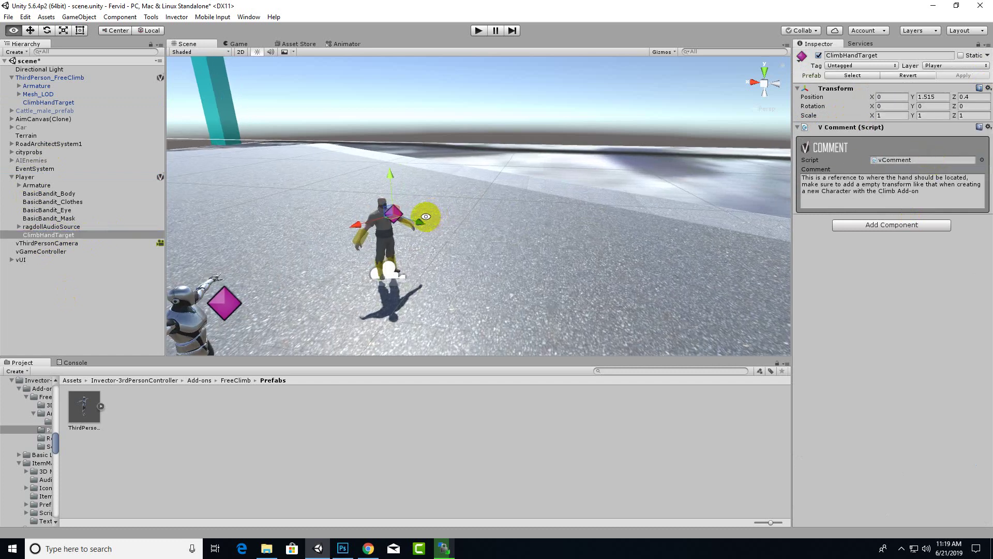
{"action": "mouse_move", "coordinate": [427, 217]}
{"action": "left_mouse_down", "text": "alt"}
{"action": "mouse_move", "coordinate": [563, 149]}
{"action": "mouse_move", "coordinate": [455, 265]}
{"action": "mouse_move", "coordinate": [481, 203]}
{"action": "left_mouse_up", "text": "alt"}
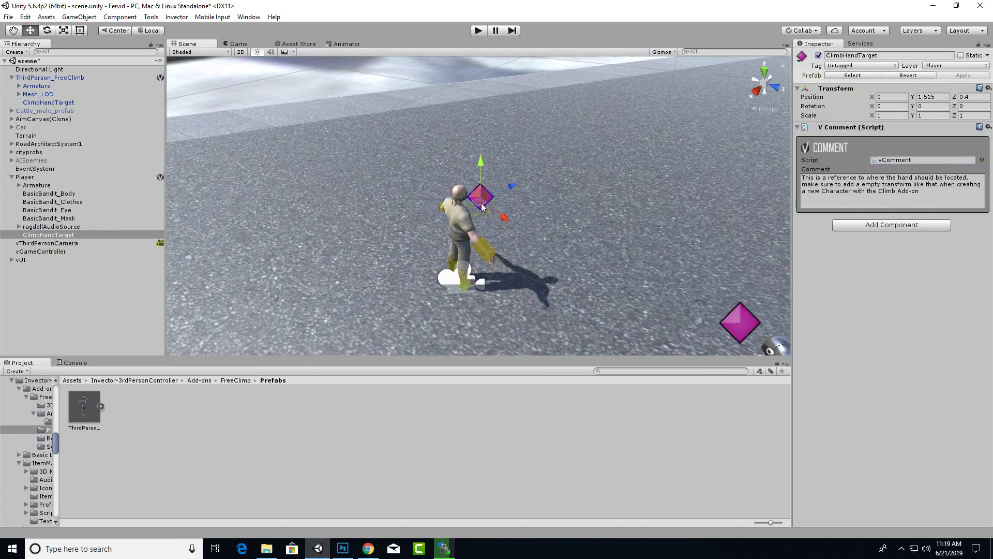
{"action": "scroll", "coordinate": [481, 203], "scroll_direction": "up", "scroll_amount": 2}
{"action": "scroll", "coordinate": [481, 203], "scroll_direction": "up", "scroll_amount": 2}
{"action": "scroll", "coordinate": [488, 209], "scroll_direction": "up", "scroll_amount": 3}
{"action": "middle_click_drag", "start_coordinate": [489, 209], "coordinate": [393, 203]}
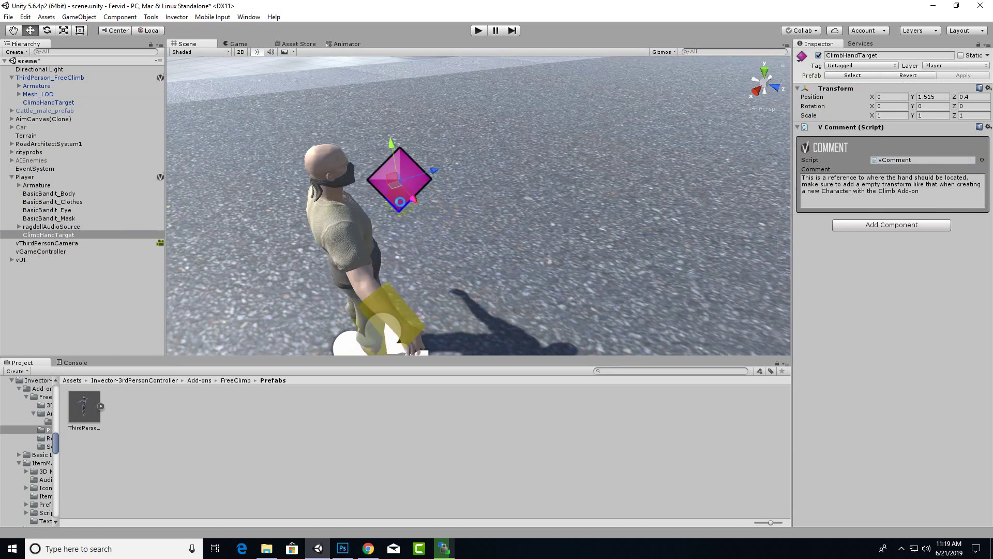
{"action": "left_click_drag", "start_coordinate": [409, 204], "coordinate": [471, 207], "text": "alt"}
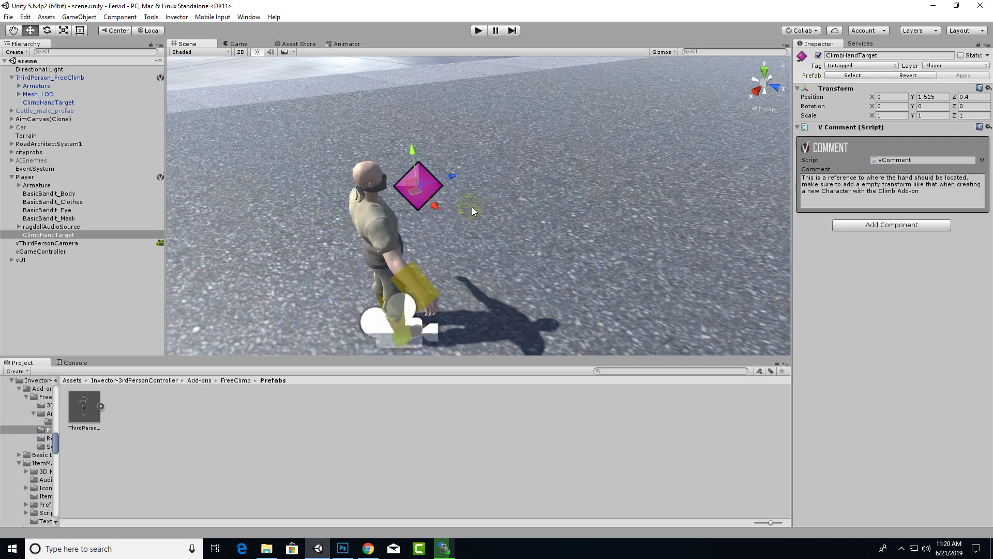
{"action": "left_click", "coordinate": [25, 177]}
{"action": "scroll", "coordinate": [362, 196], "scroll_direction": "down", "scroll_amount": 3}
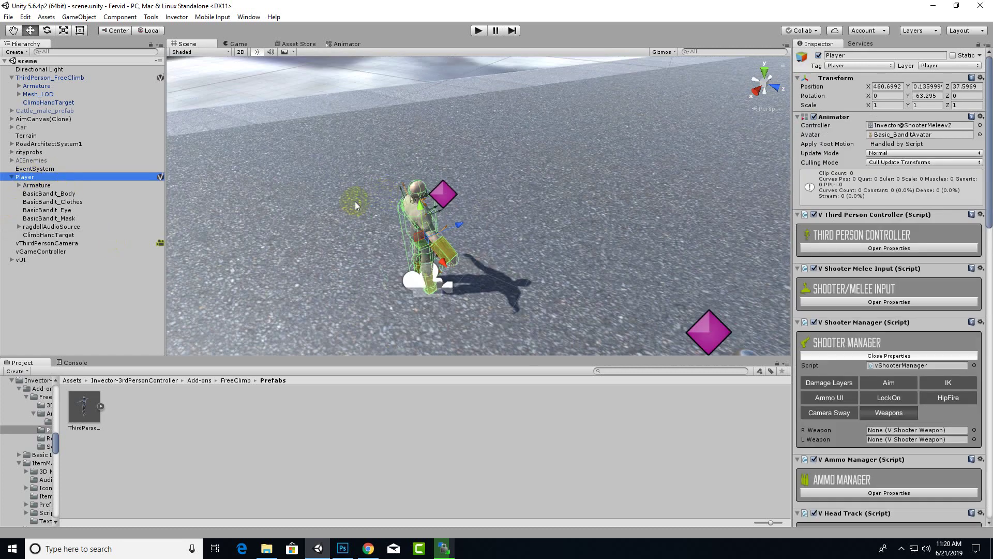
{"action": "left_click_drag", "start_coordinate": [697, 237], "coordinate": [550, 206], "text": "alt"}
{"action": "left_click", "coordinate": [563, 291]}
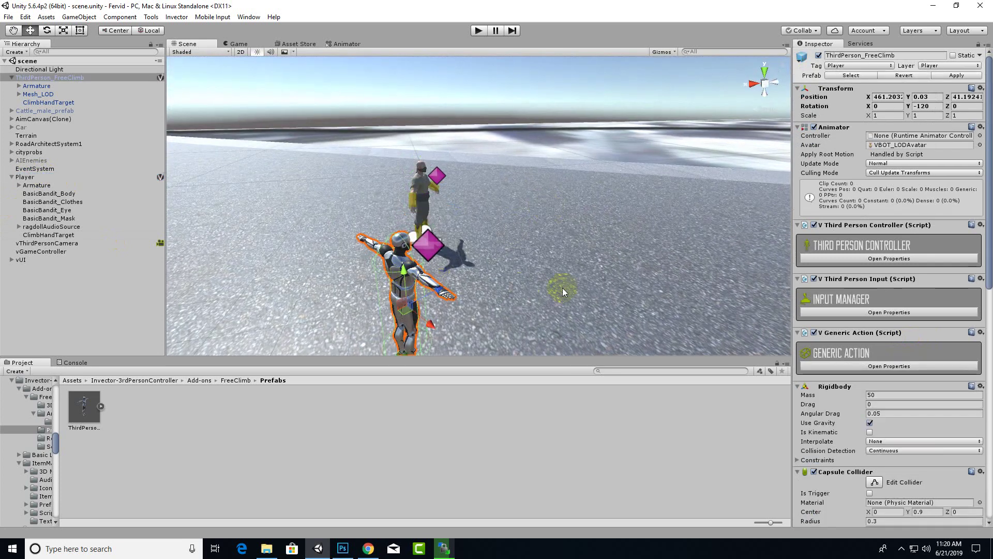
Delete ThirdPerson_FreeClimb and drag a fresh copy of its prefab into the scene
{"action": "left_click", "coordinate": [52, 78]}
{"action": "key", "text": "Delete"}
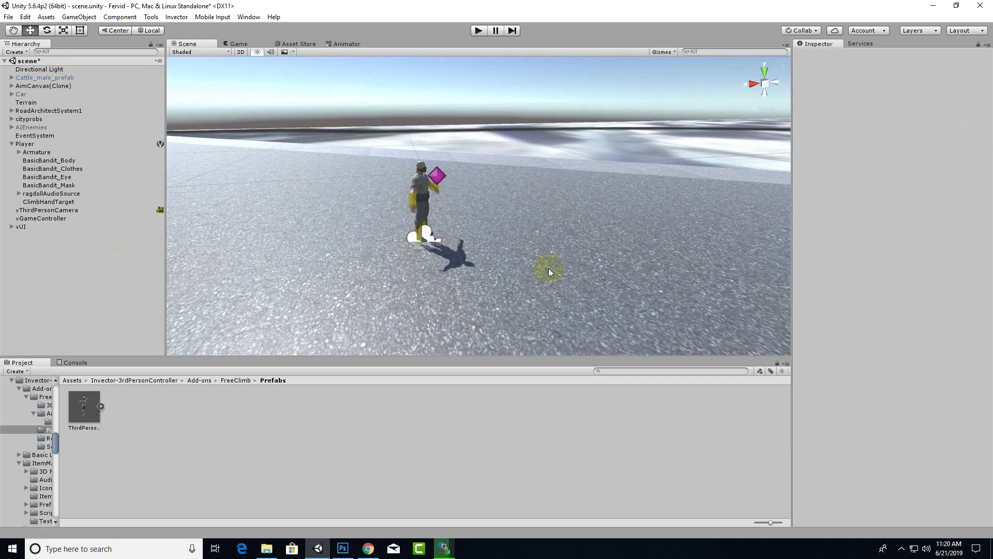
{"action": "left_click", "coordinate": [424, 190]}
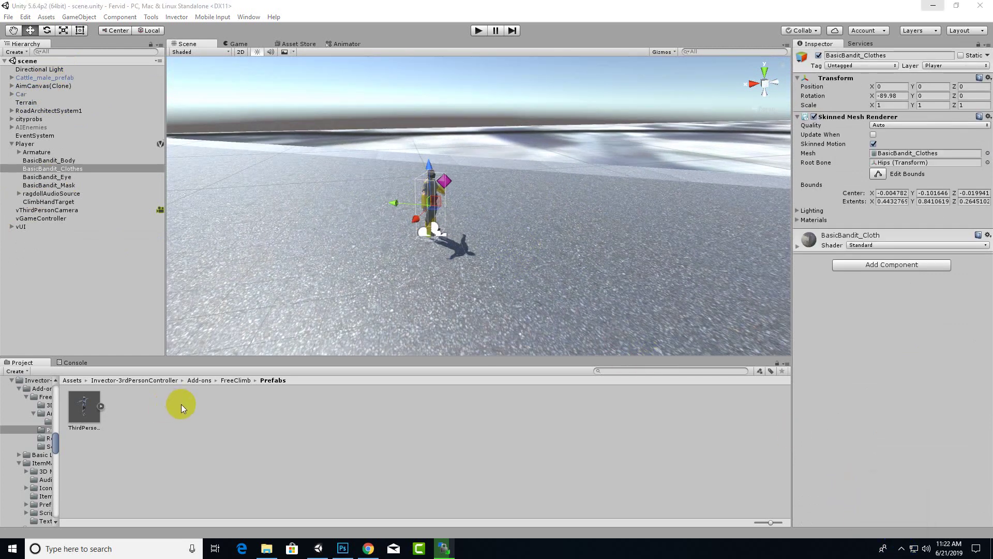
{"action": "left_click_drag", "start_coordinate": [86, 408], "coordinate": [603, 284]}
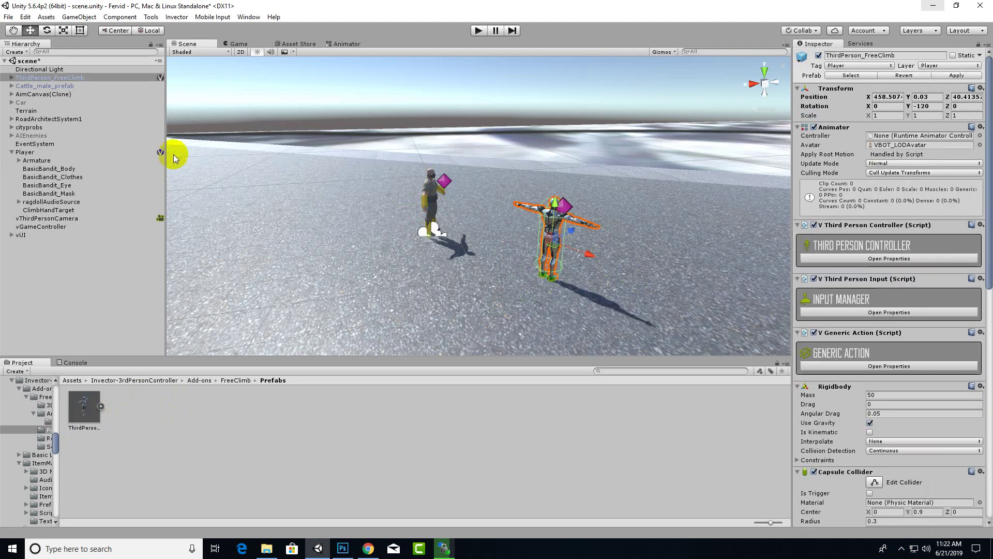
Scroll the new character's Inspector down to its V Free Climb component's options
{"action": "scroll", "coordinate": [926, 416], "scroll_direction": "down", "scroll_amount": 5}
{"action": "scroll", "coordinate": [928, 393], "scroll_direction": "down", "scroll_amount": 5}
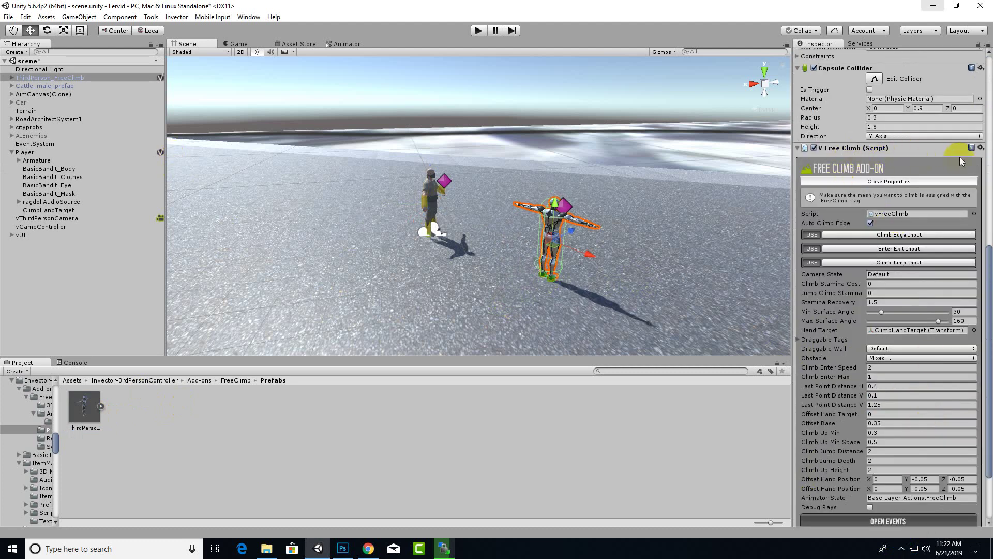
{"action": "left_click", "coordinate": [988, 151]}
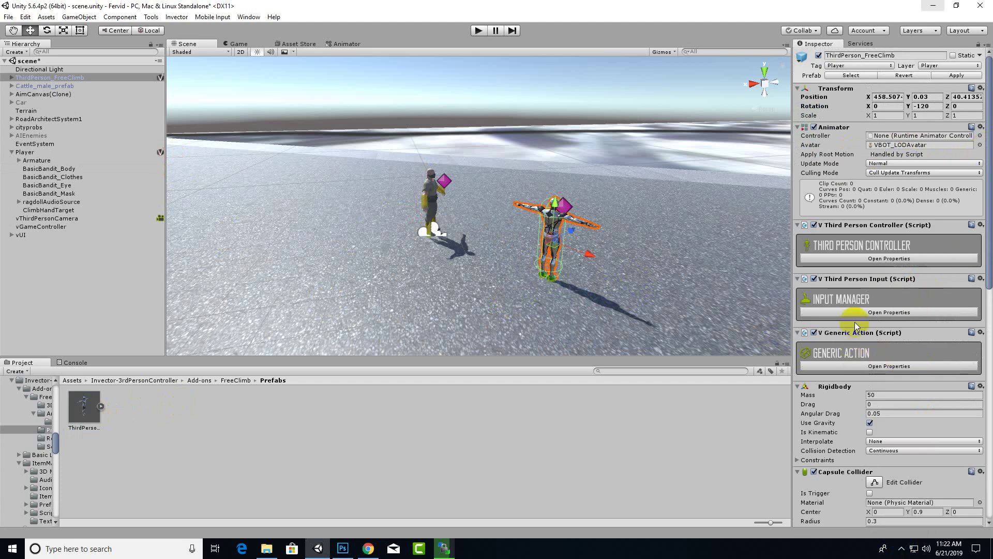
{"action": "scroll", "coordinate": [882, 336], "scroll_direction": "down", "scroll_amount": 4}
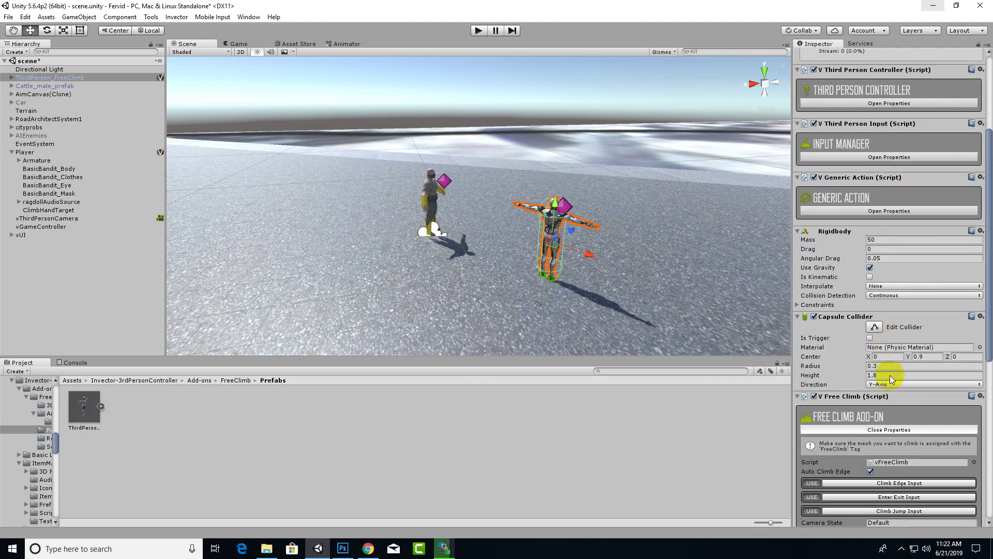
{"action": "left_click", "coordinate": [980, 395]}
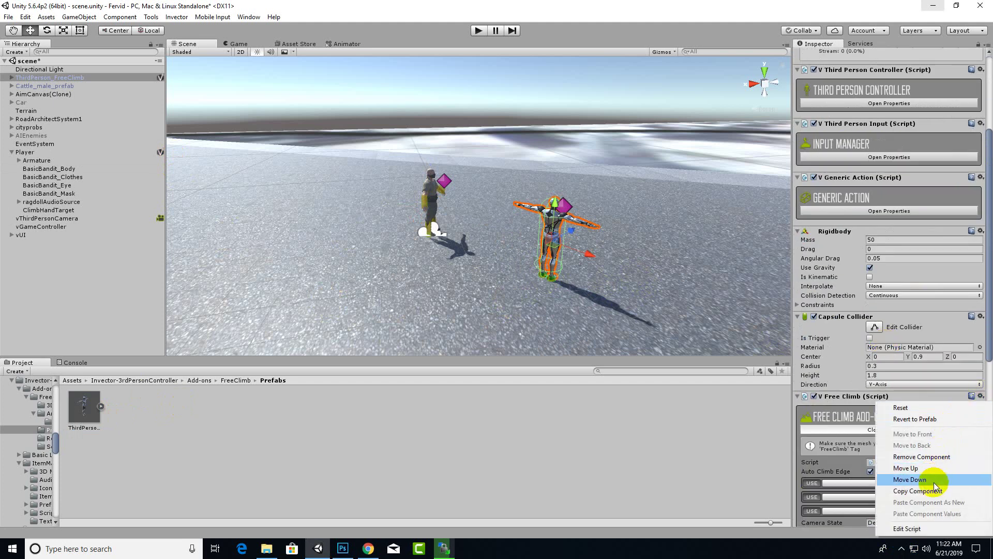
Copy V Free Climb and paste it onto Player as a new component, then expand its settings
{"action": "left_click", "coordinate": [933, 489]}
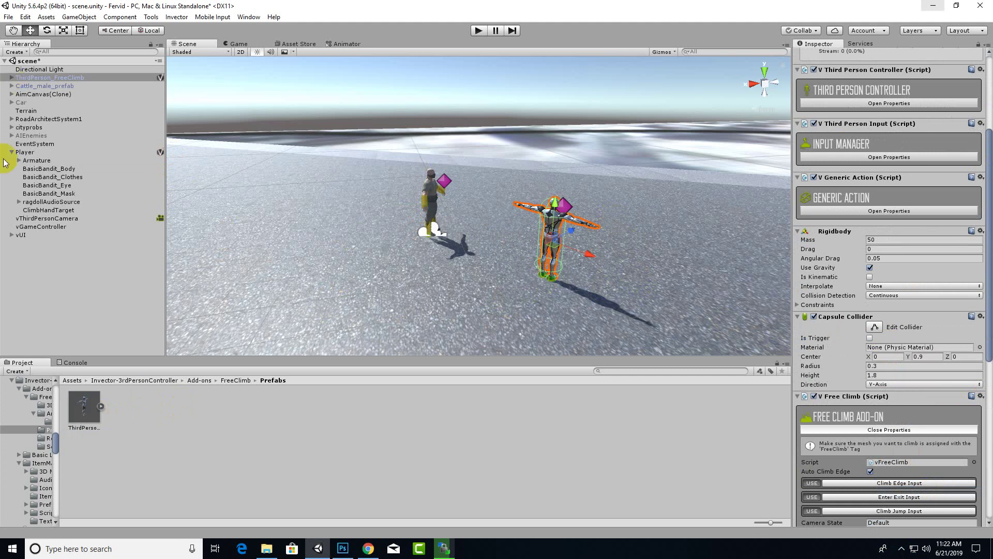
{"action": "left_click", "coordinate": [26, 152]}
{"action": "scroll", "coordinate": [873, 449], "scroll_direction": "down", "scroll_amount": 5}
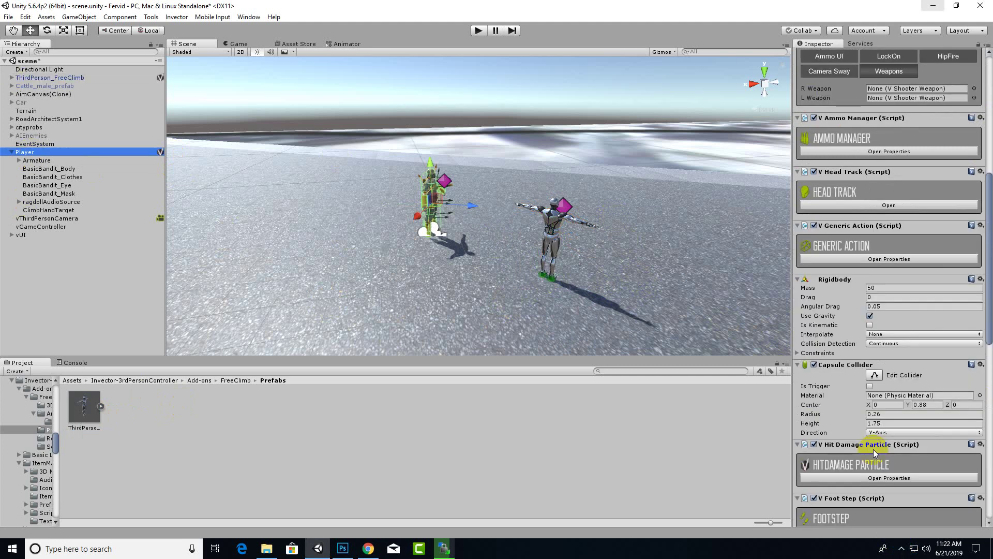
{"action": "left_click", "coordinate": [873, 449]}
{"action": "scroll", "coordinate": [873, 449], "scroll_direction": "down", "scroll_amount": 3}
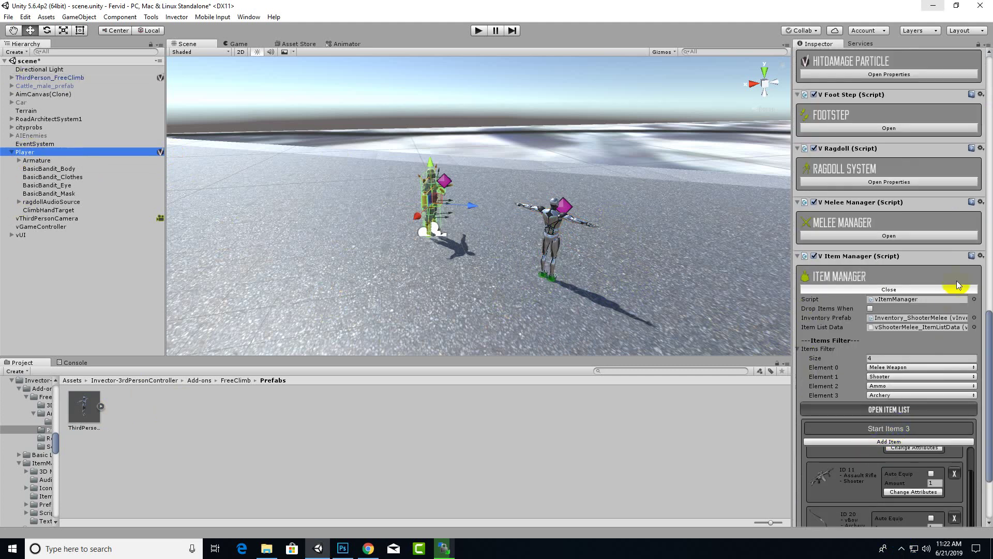
{"action": "left_click", "coordinate": [981, 256]}
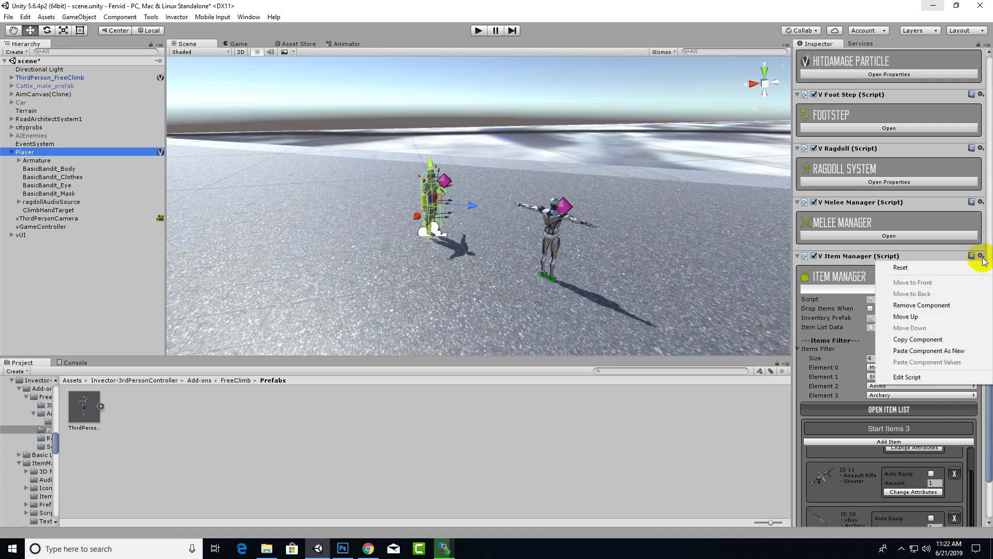
{"action": "left_click", "coordinate": [929, 352]}
{"action": "scroll", "coordinate": [858, 393], "scroll_direction": "down", "scroll_amount": 3}
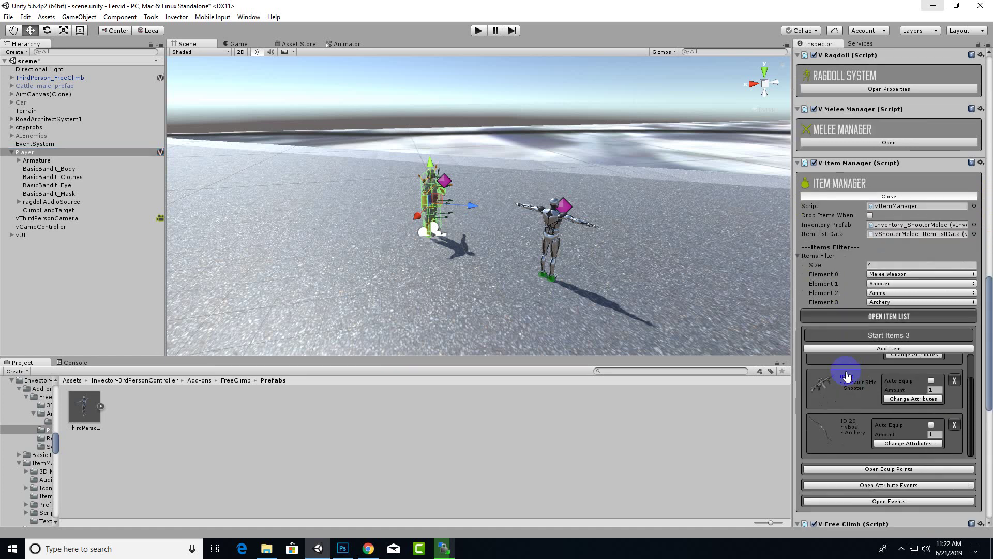
{"action": "left_click", "coordinate": [867, 524]}
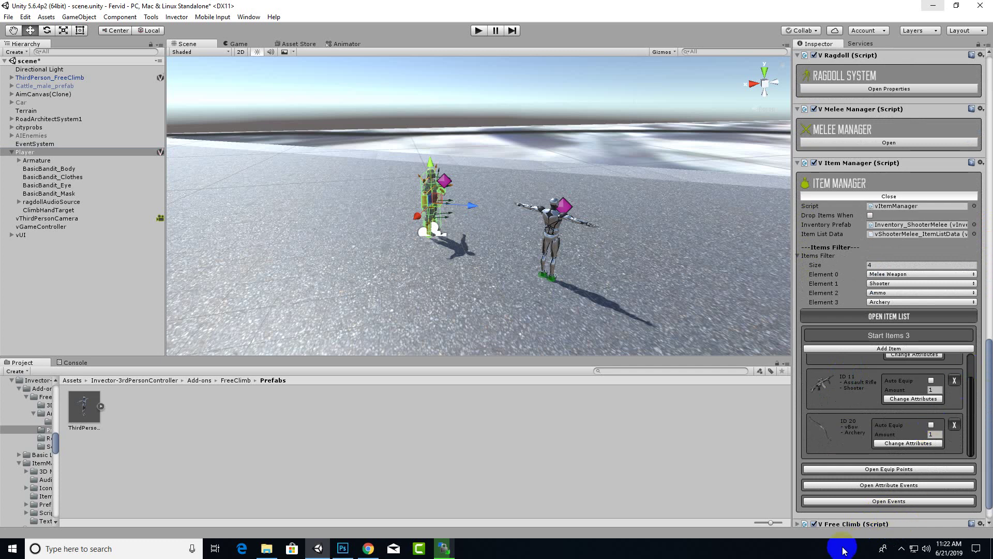
{"action": "left_click", "coordinate": [854, 524]}
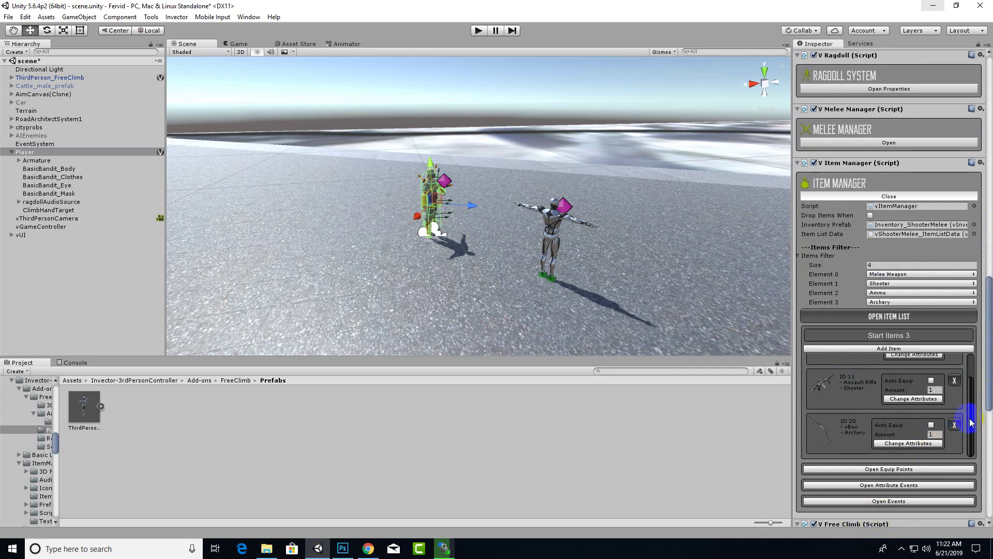
{"action": "left_click_drag", "start_coordinate": [989, 409], "coordinate": [989, 515]}
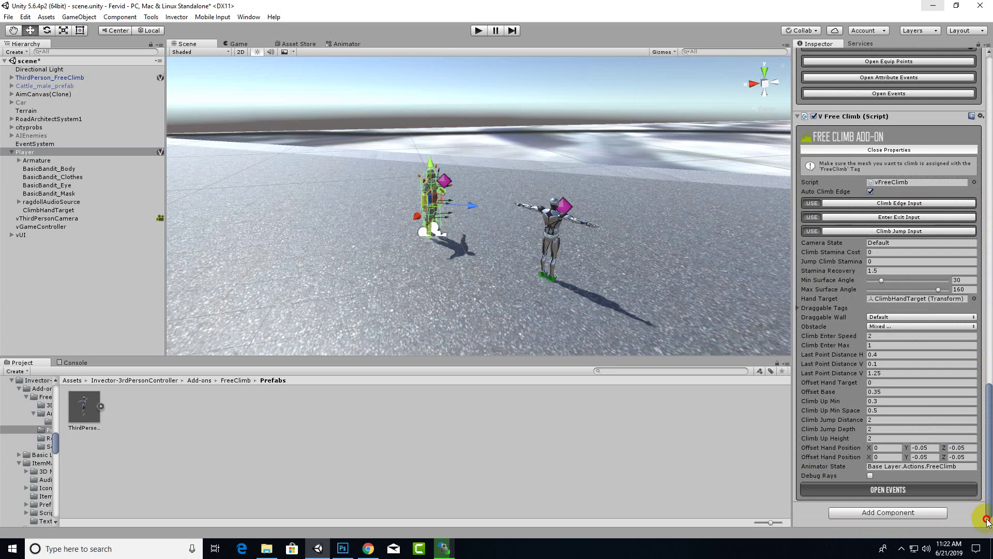
Drag Player's own ClimbHandTarget into the Free Climb Hand Target field, then select ThirdPerson_FreeClimb
{"action": "left_click", "coordinate": [913, 300]}
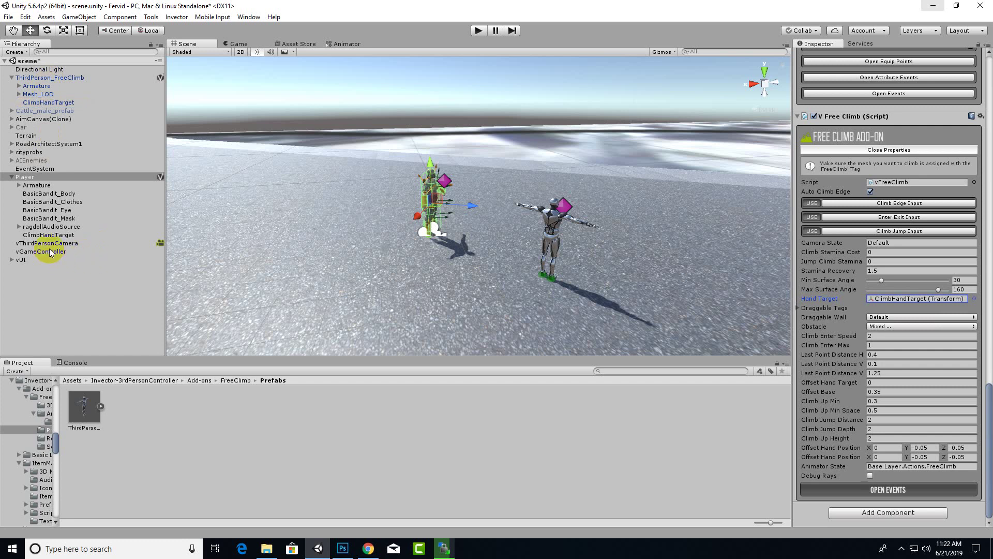
{"action": "left_click_drag", "start_coordinate": [49, 235], "coordinate": [671, 246]}
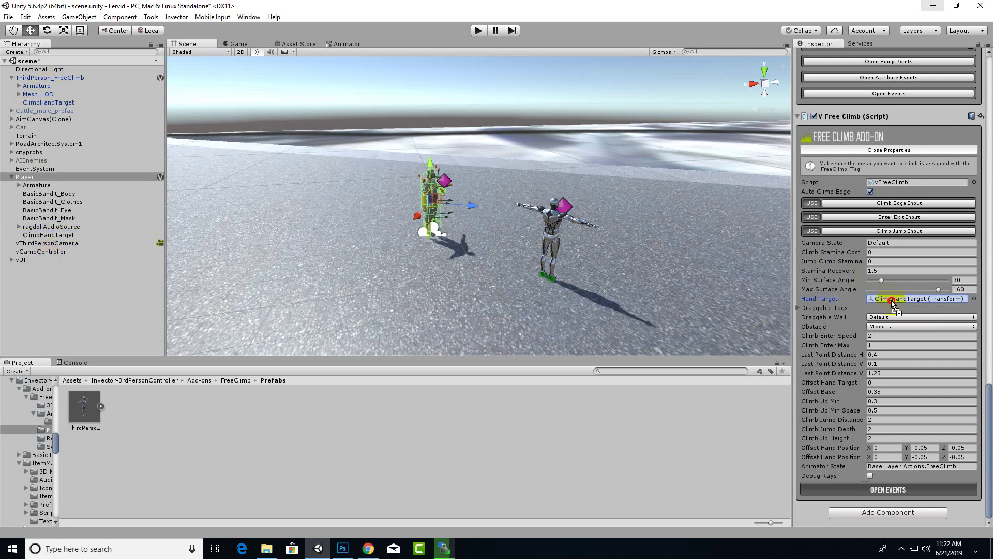
{"action": "left_click_drag", "start_coordinate": [871, 277], "coordinate": [891, 301]}
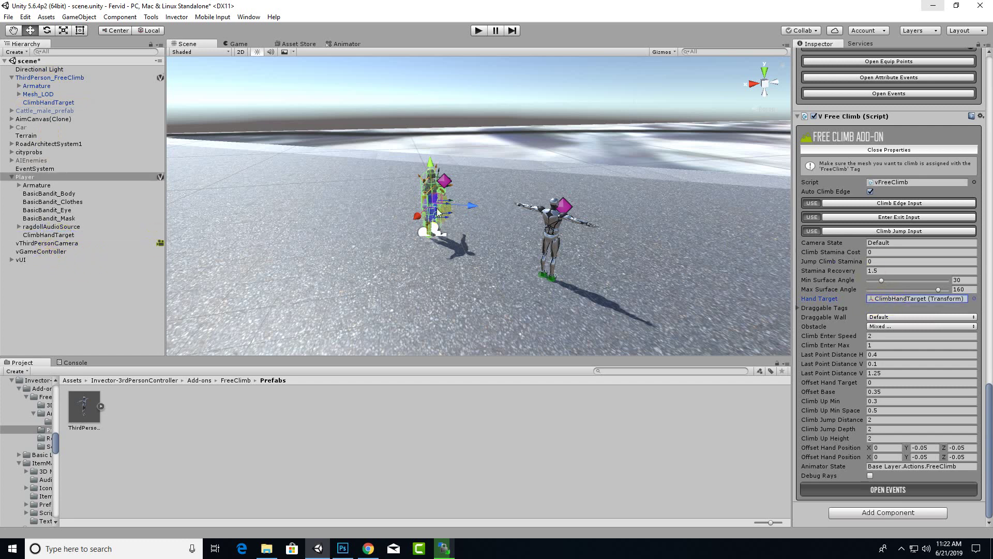
{"action": "left_click", "coordinate": [57, 77]}
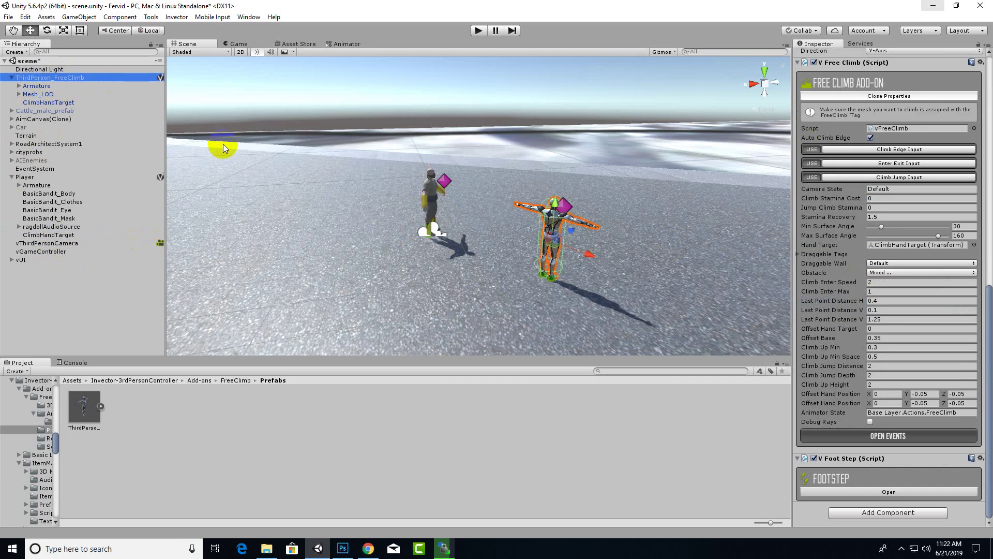
Delete ThirdPerson_FreeClimb and reframe the view along the road around the Player
{"action": "key", "text": "Delete"}
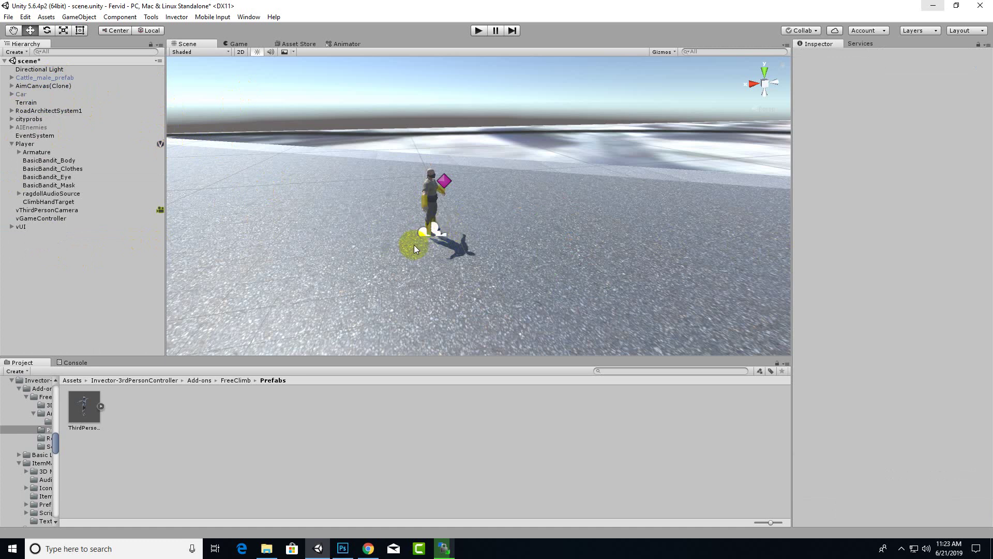
{"action": "mouse_move", "coordinate": [426, 241]}
{"action": "middle_mouse_down"}
{"action": "mouse_move", "coordinate": [268, 213]}
{"action": "mouse_move", "coordinate": [297, 244]}
{"action": "middle_mouse_up"}
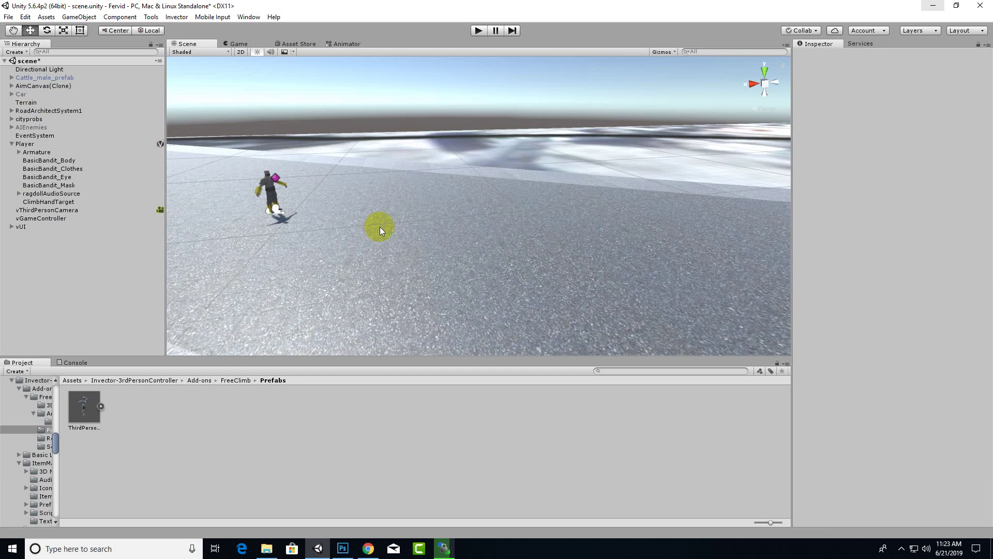
{"action": "mouse_move", "coordinate": [475, 185]}
{"action": "left_mouse_down", "text": "alt"}
{"action": "mouse_move", "coordinate": [421, 219]}
{"action": "mouse_move", "coordinate": [581, 238]}
{"action": "mouse_move", "coordinate": [524, 231]}
{"action": "left_mouse_up", "text": "alt"}
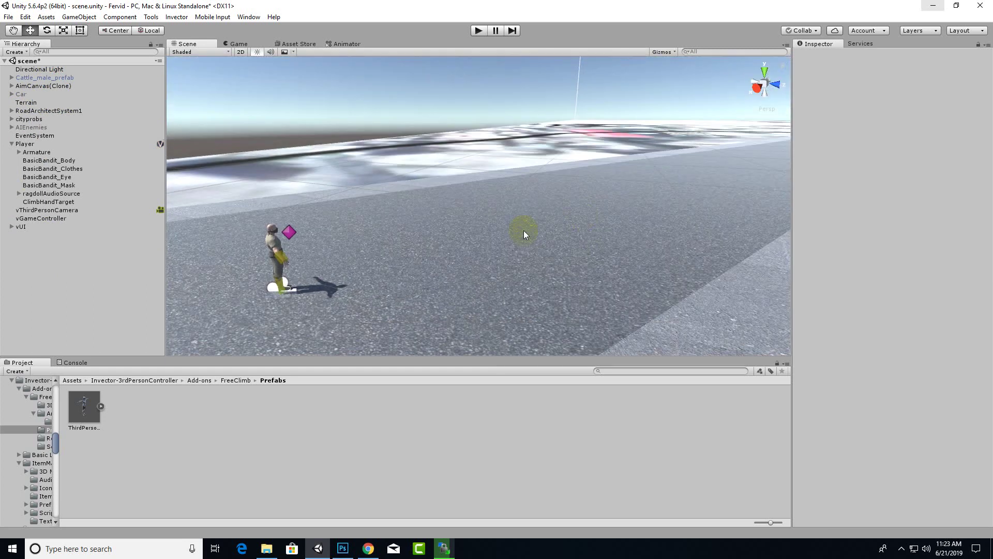
Add a cube, scale it to a tall block (about 5.49 × 10.37 × 5.49) and raise it onto the ground
{"action": "left_click", "coordinate": [16, 52]}
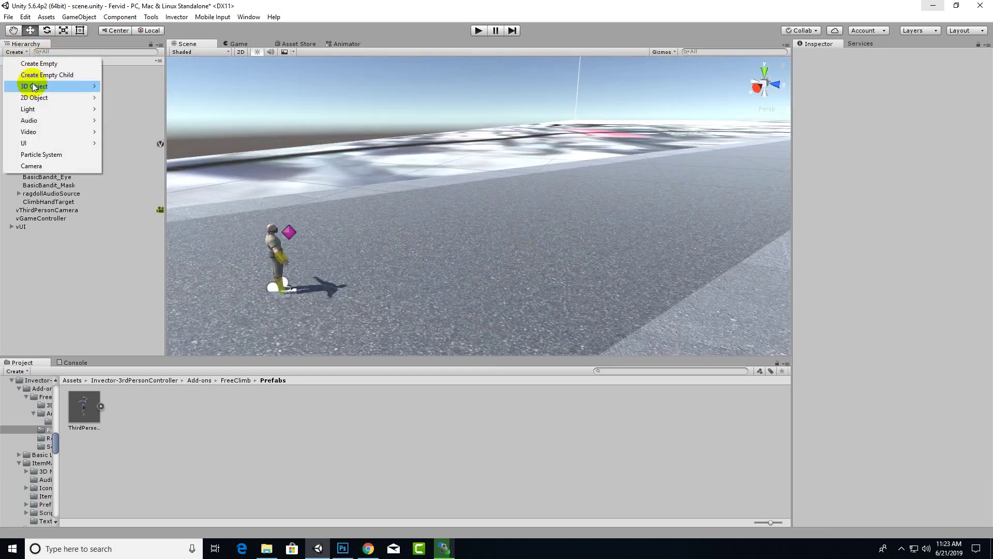
{"action": "mouse_move", "coordinate": [35, 86]}
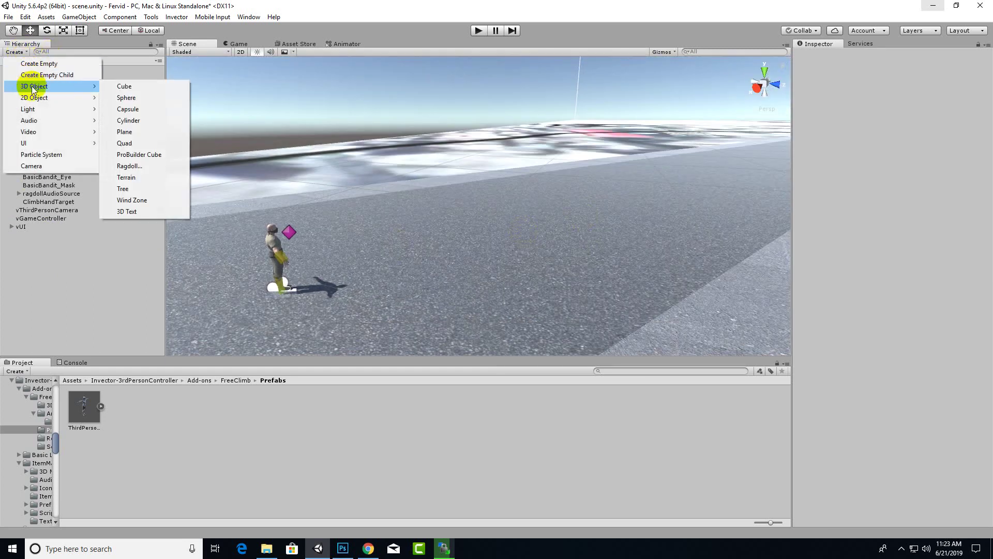
{"action": "left_click", "coordinate": [150, 85]}
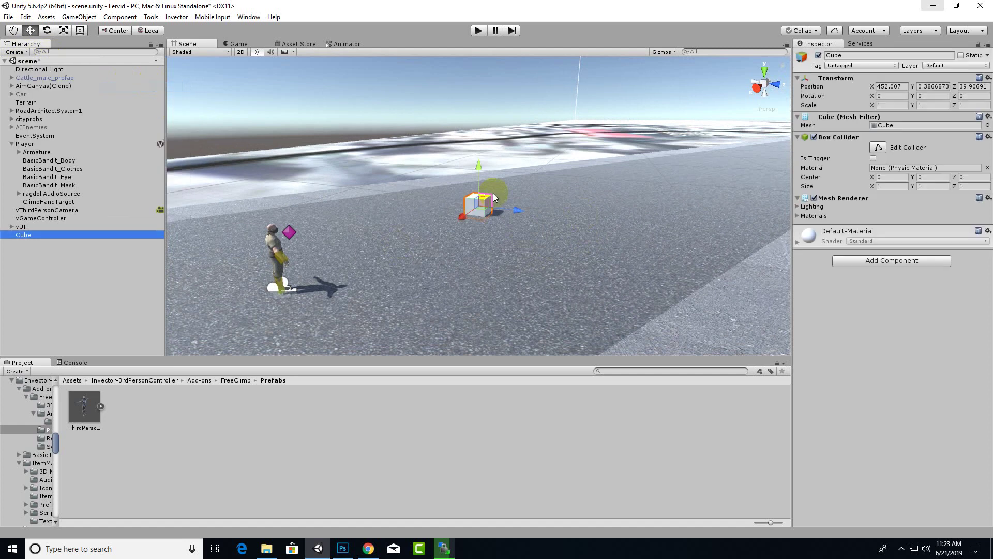
{"action": "left_click", "coordinate": [63, 30]}
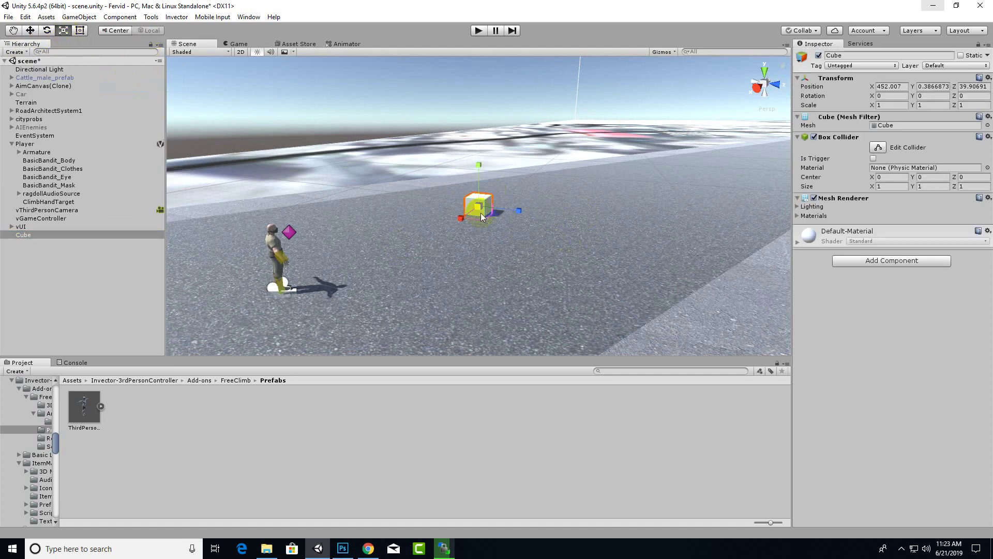
{"action": "left_click_drag", "start_coordinate": [479, 207], "coordinate": [666, 82]}
{"action": "left_click_drag", "start_coordinate": [480, 161], "coordinate": [406, 142]}
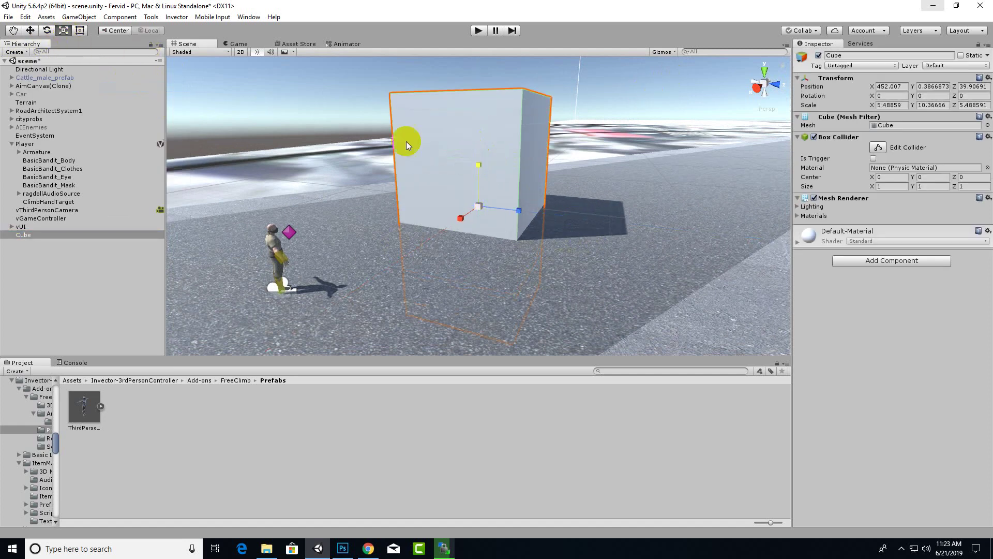
{"action": "left_click", "coordinate": [30, 30]}
{"action": "mouse_move", "coordinate": [477, 164]}
{"action": "left_mouse_down"}
{"action": "mouse_move", "coordinate": [482, 81]}
{"action": "mouse_move", "coordinate": [484, 151]}
{"action": "mouse_move", "coordinate": [429, 217]}
{"action": "mouse_move", "coordinate": [462, 219]}
{"action": "left_mouse_up"}
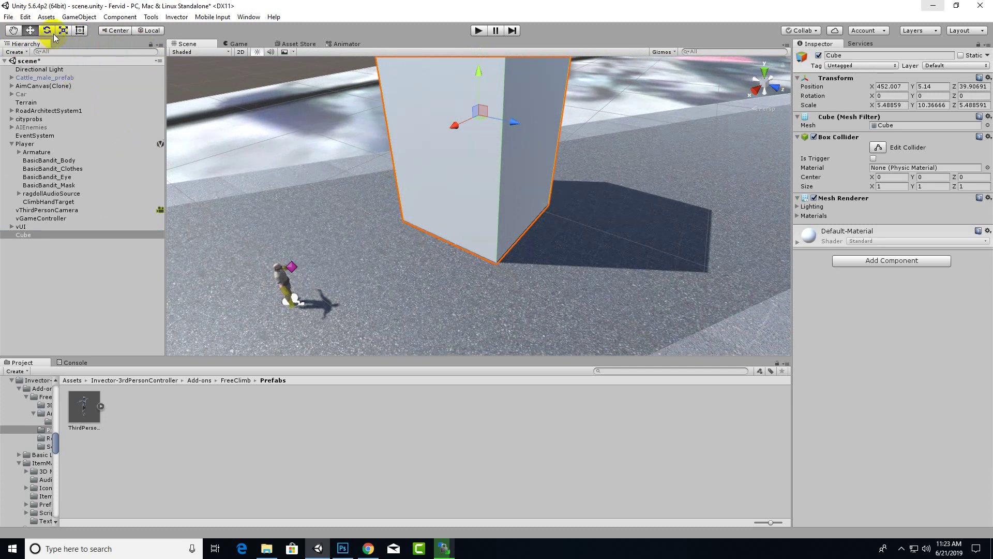
Set the cube's Tag to FreeClimb
{"action": "scroll", "coordinate": [443, 173], "scroll_direction": "down", "scroll_amount": 5}
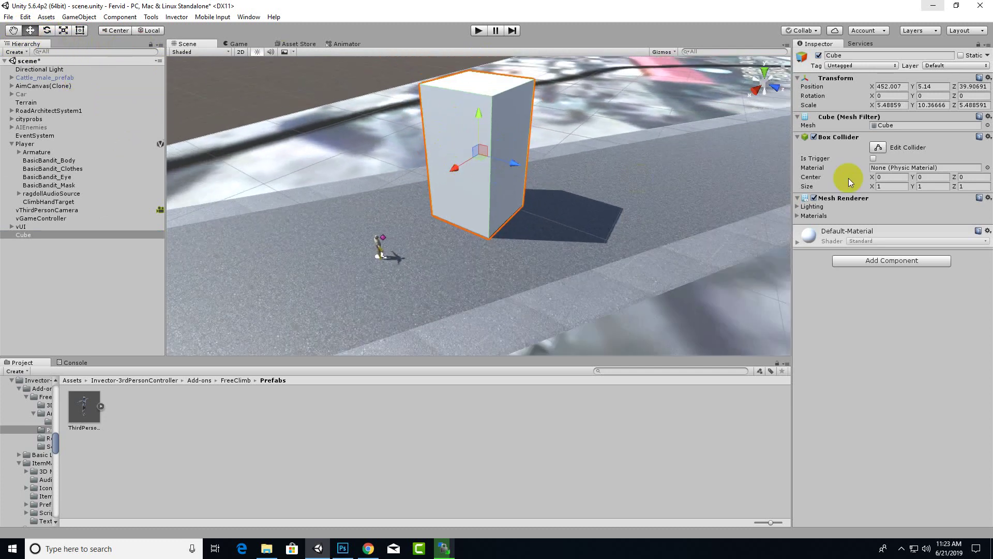
{"action": "left_click", "coordinate": [853, 66]}
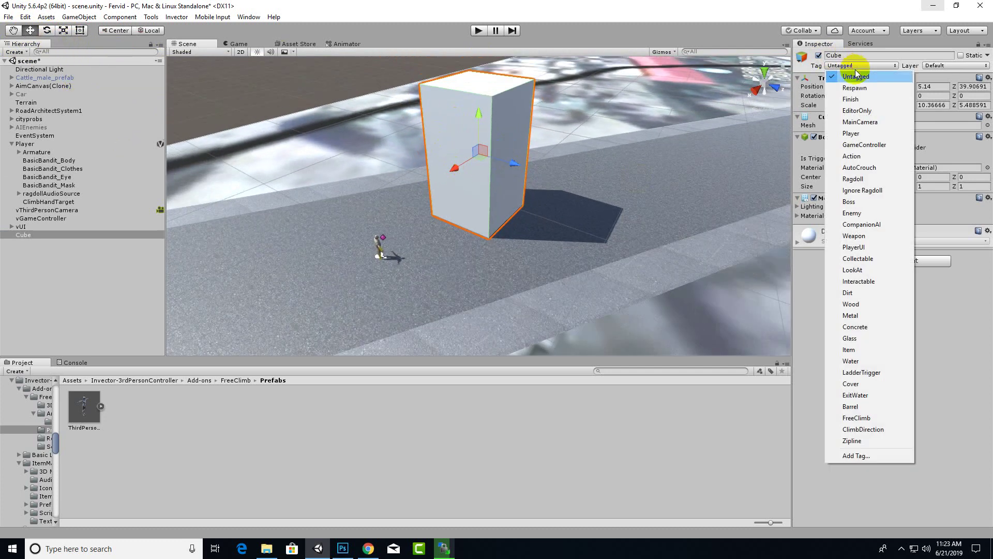
{"action": "left_click", "coordinate": [863, 418]}
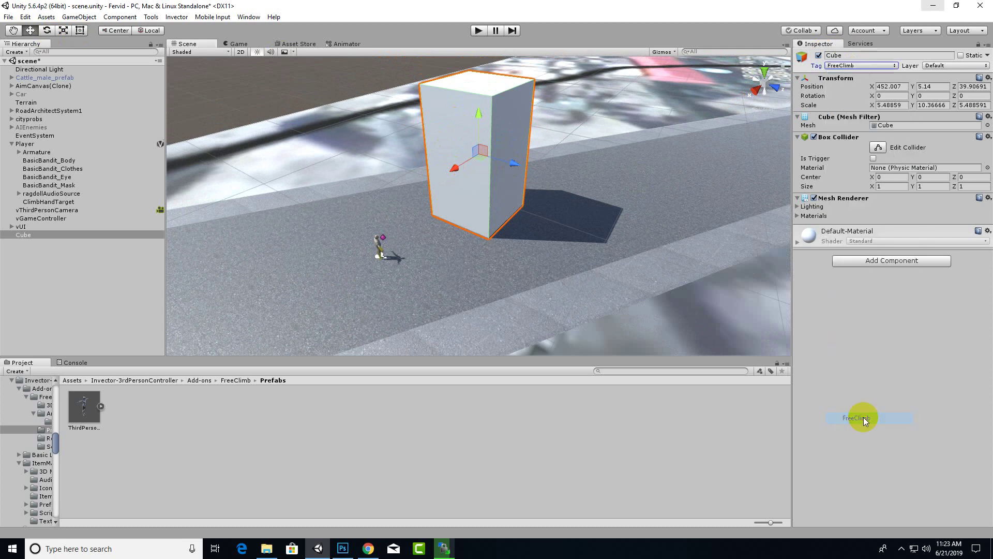
Enter Play mode, run the Player at the cube and climb up and sideways, then drop off
{"action": "key", "text": "ctrl+p"}
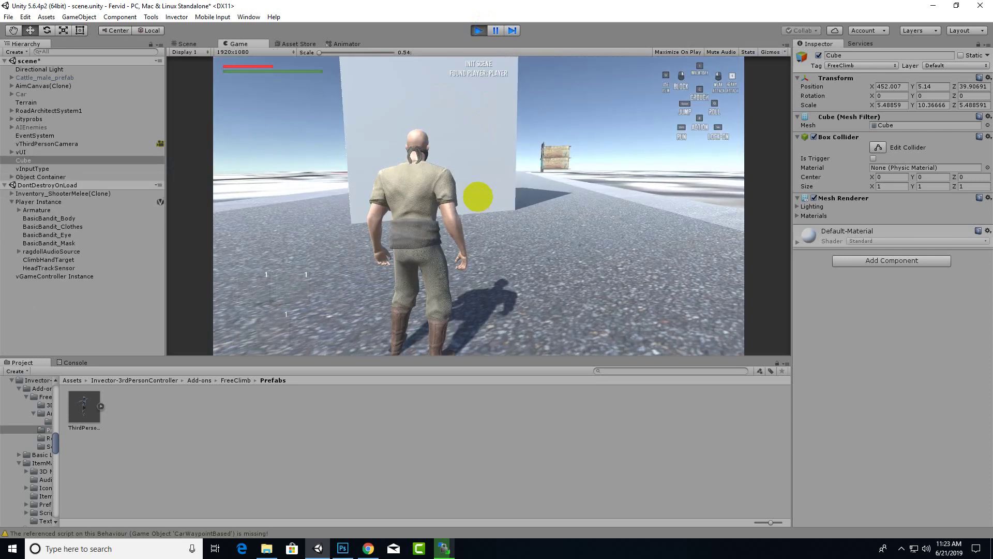
{"action": "key", "text": "w"}
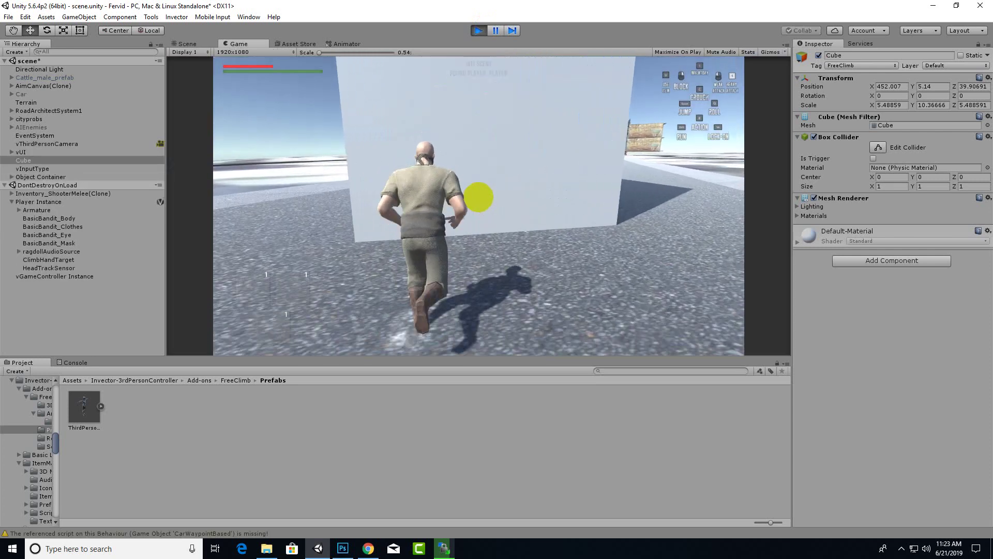
{"action": "key", "text": "space"}
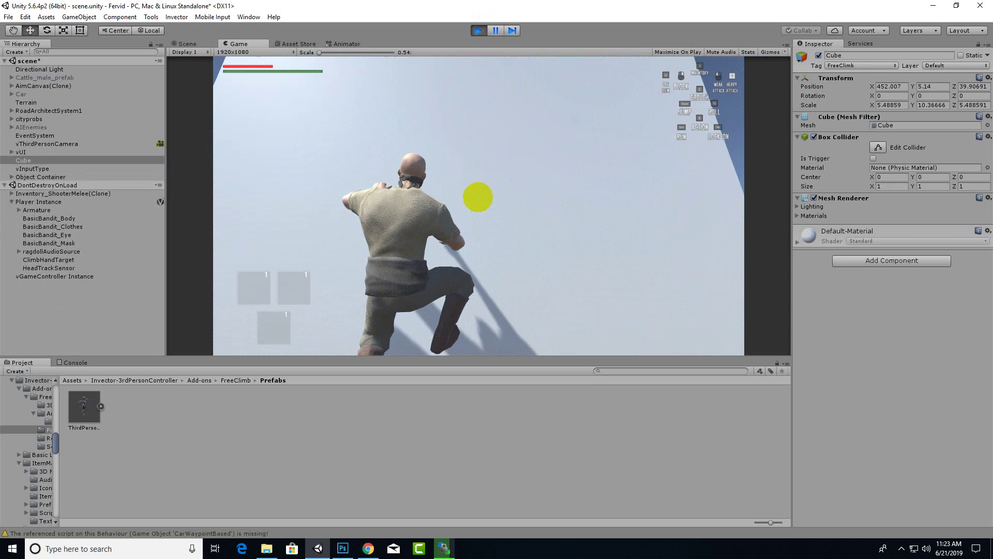
{"action": "key", "text": "w"}
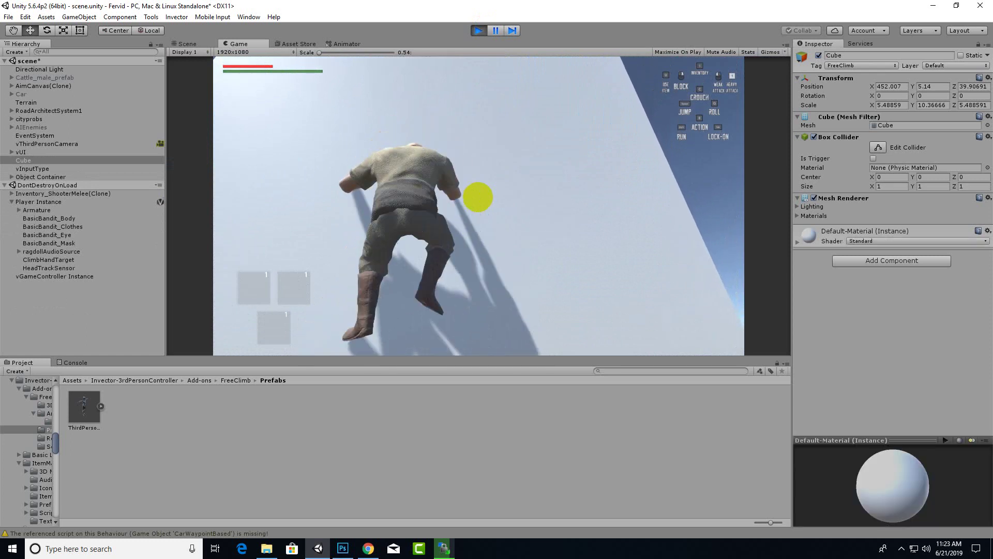
{"action": "key", "text": "d"}
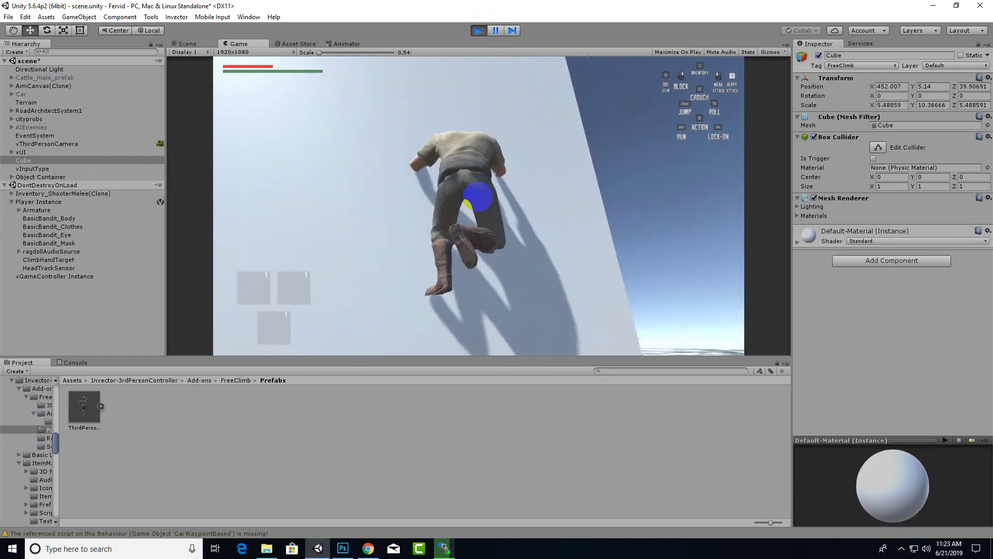
{"action": "key", "text": "s"}
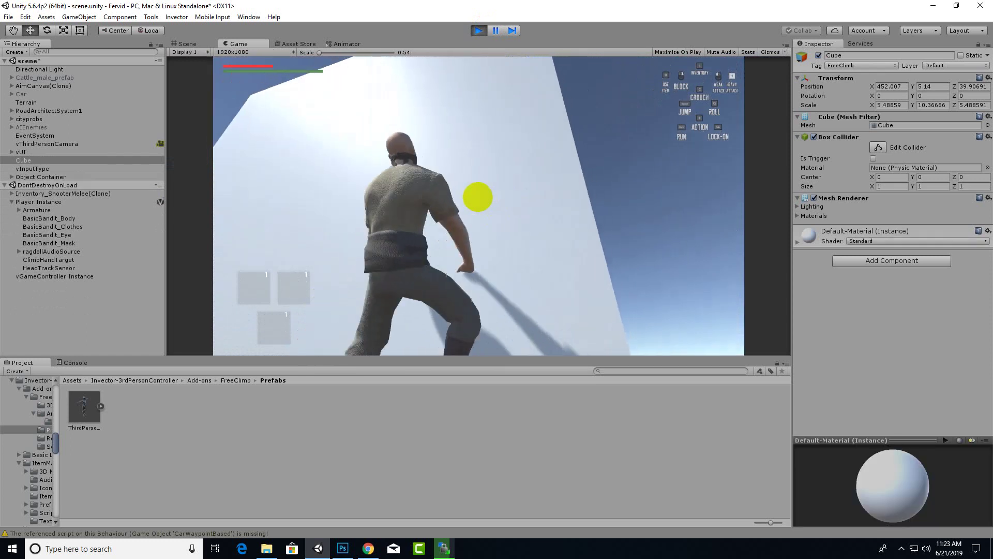
Climb the cube again over its top edge, run across the top, then stop Play mode
{"action": "key", "text": "space"}
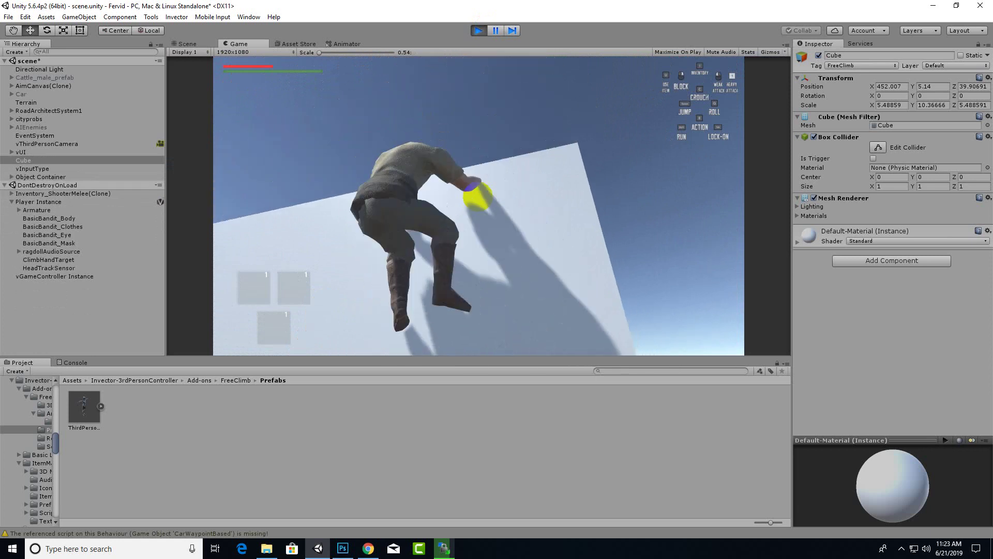
{"action": "key", "text": "w"}
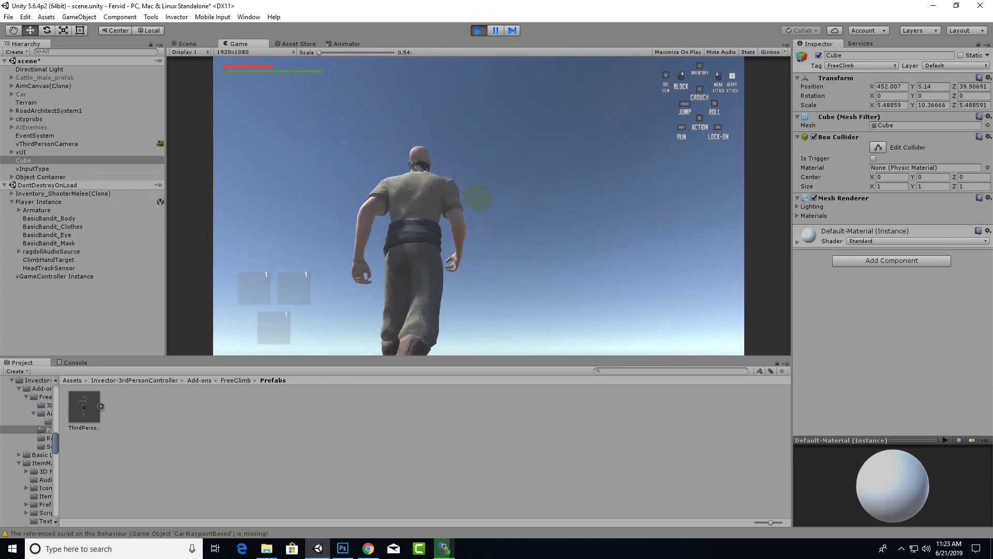
{"action": "key", "text": "w"}
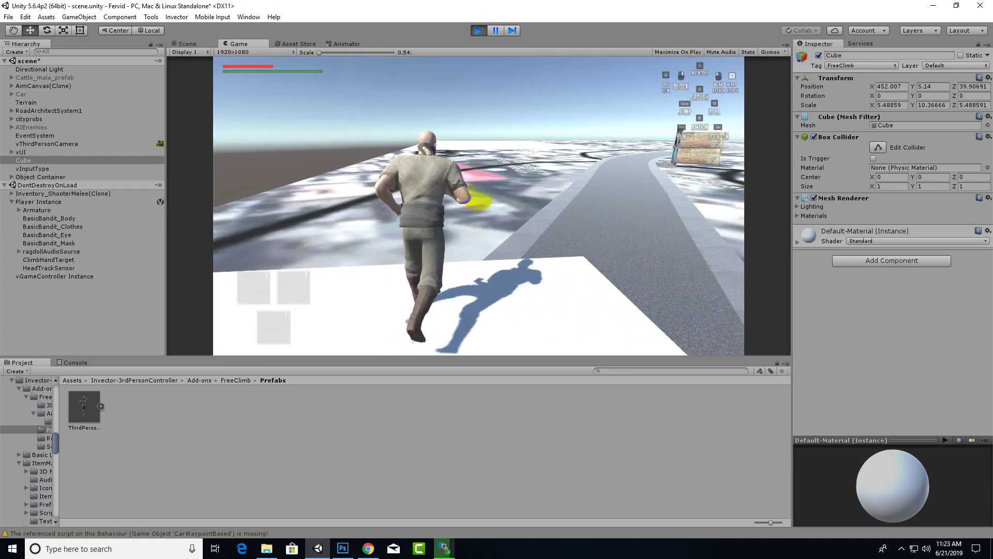
{"action": "key", "text": "w"}
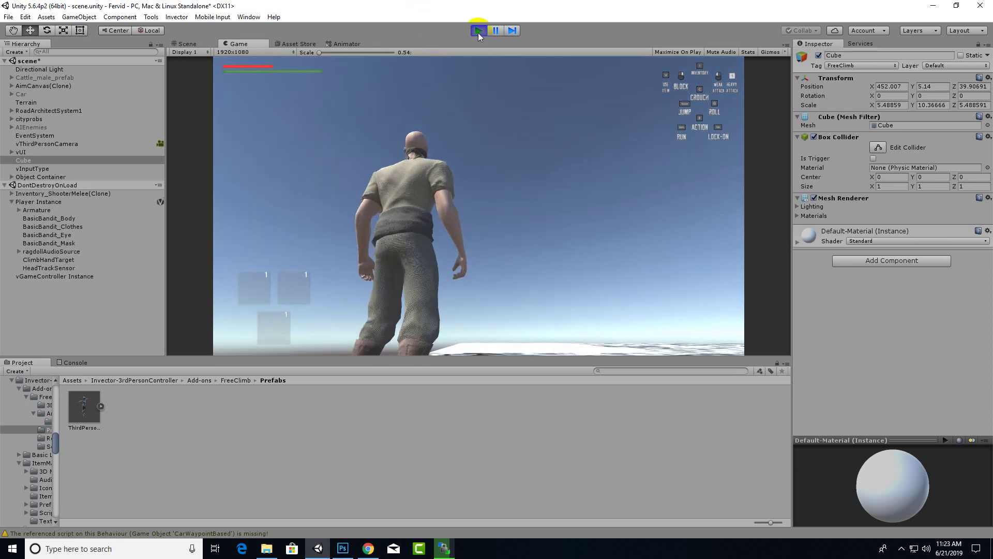
{"action": "left_click", "coordinate": [478, 33]}
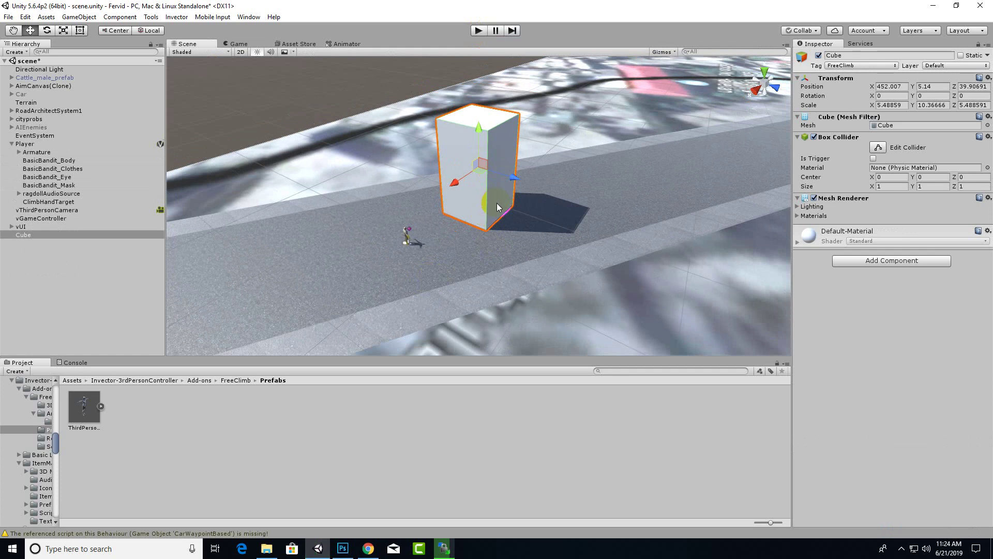
Delete the FreeClimb test cube and show the top-level Assets folder in the Project panel
{"action": "key", "text": "Delete"}
{"action": "right_click_drag", "start_coordinate": [489, 207], "coordinate": [441, 231]}
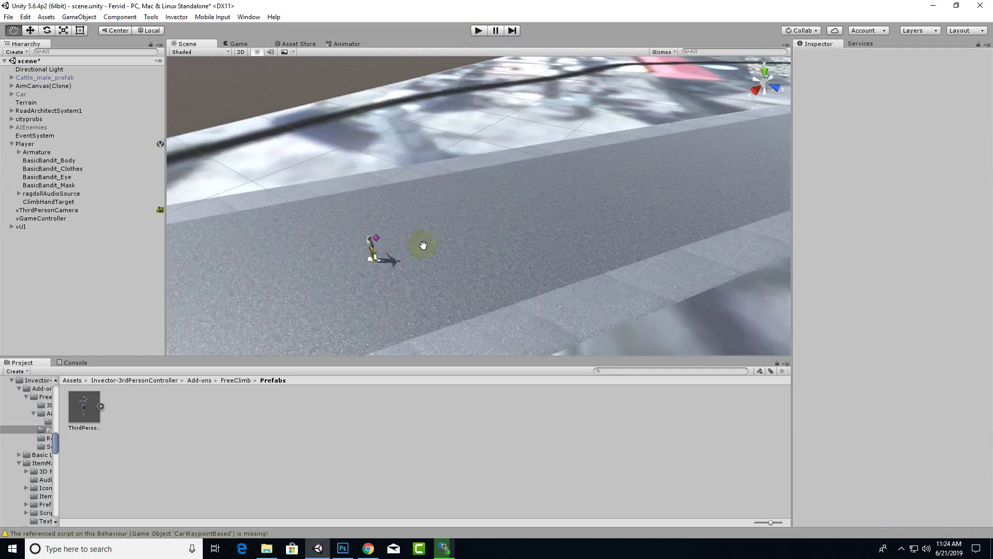
{"action": "left_click", "coordinate": [76, 381]}
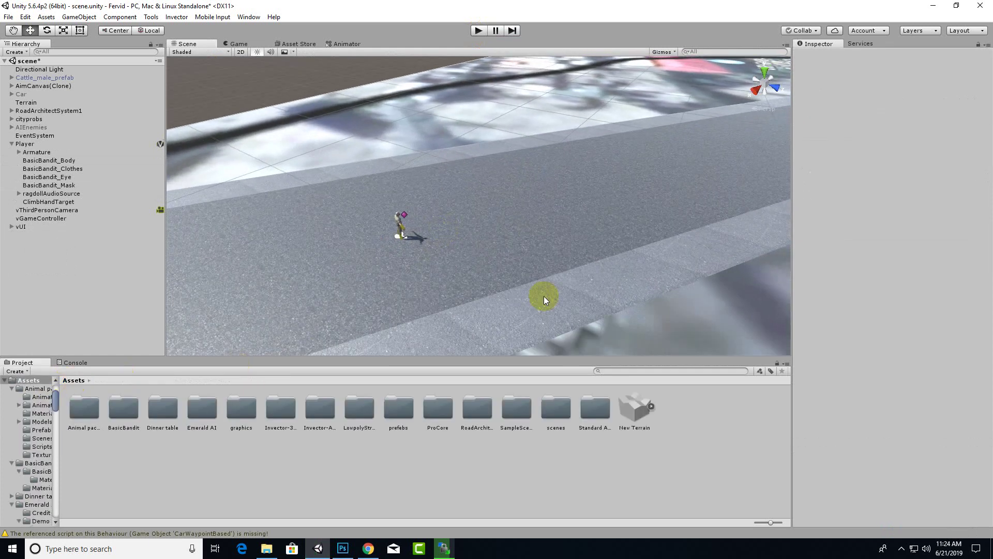